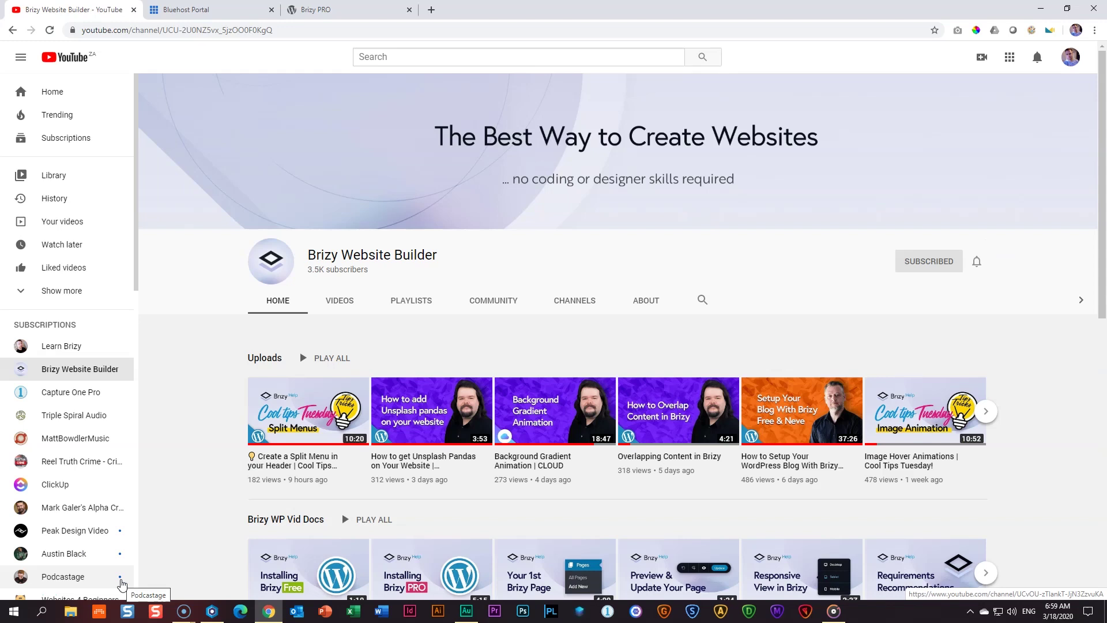
# Watch the 'Create a Split Menu in your Header' video, skim its comments, then switch to the live site.
pyautogui.scroll(-2, 306, 457)
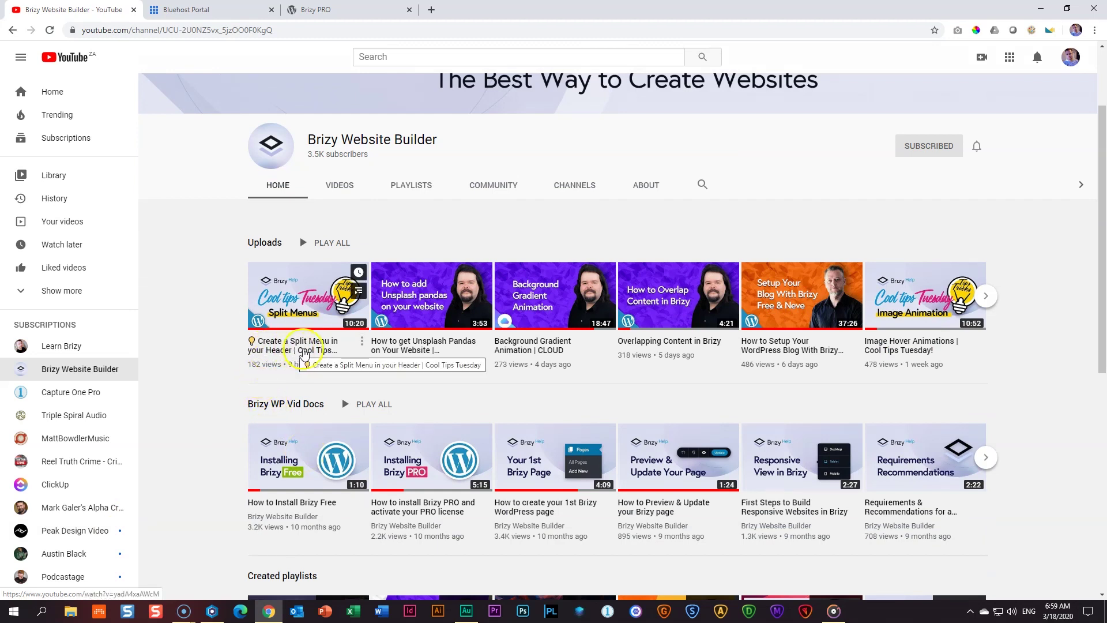
pyautogui.click(304, 353)
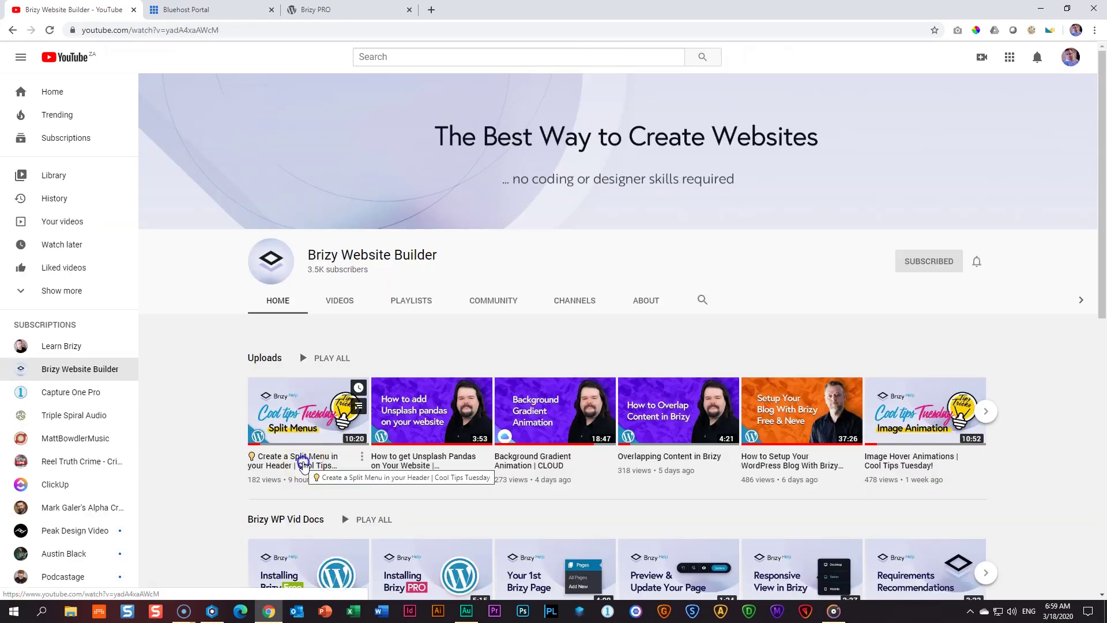
pyautogui.scroll(-10, 304, 466)
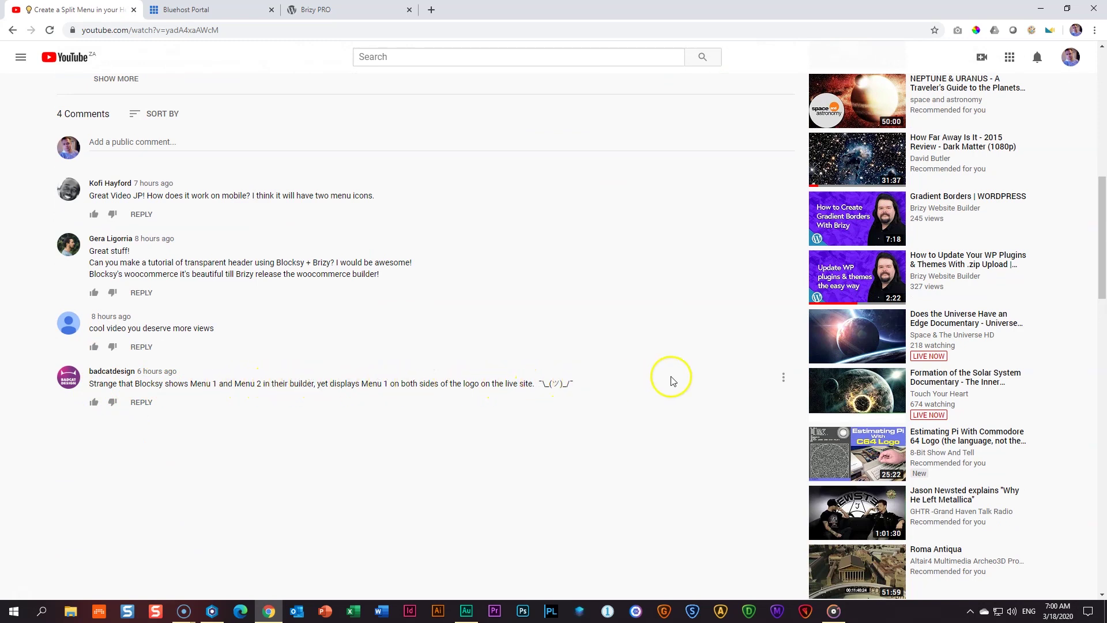
pyautogui.scroll(10, 573, 398)
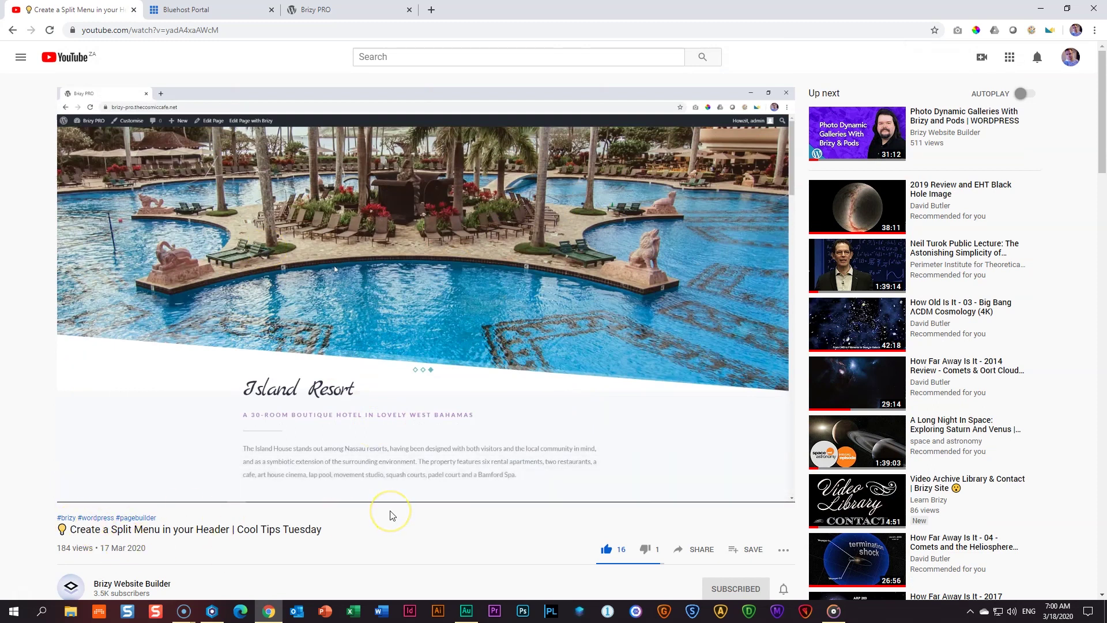
pyautogui.click(212, 611)
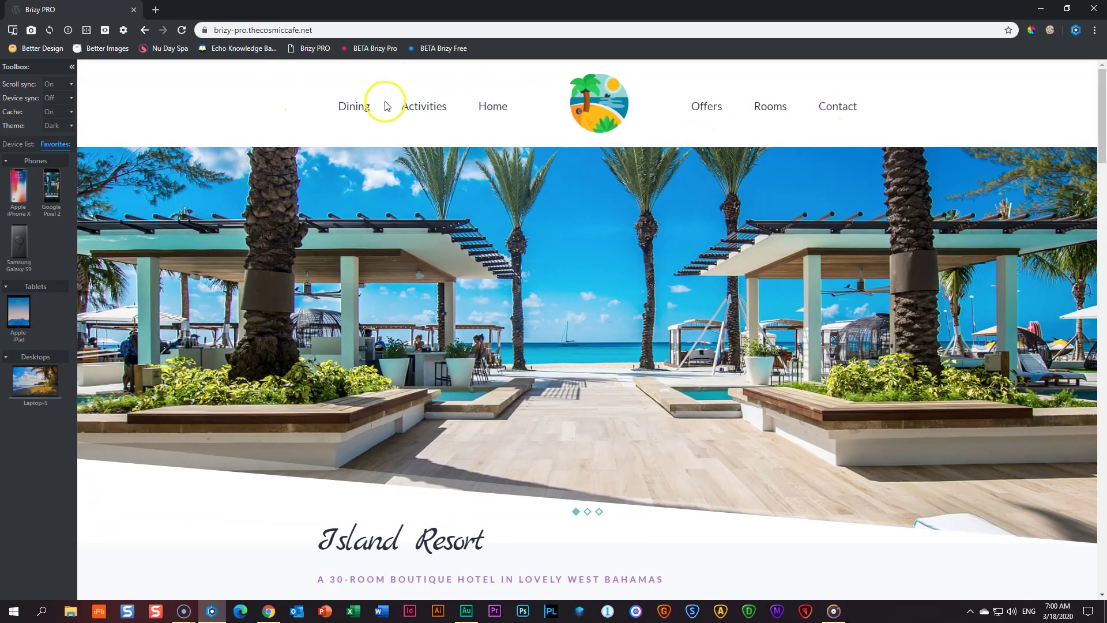
# Load the Island Resort Dining page in Blisk, then bring the Chrome window forward.
pyautogui.click(350, 111)
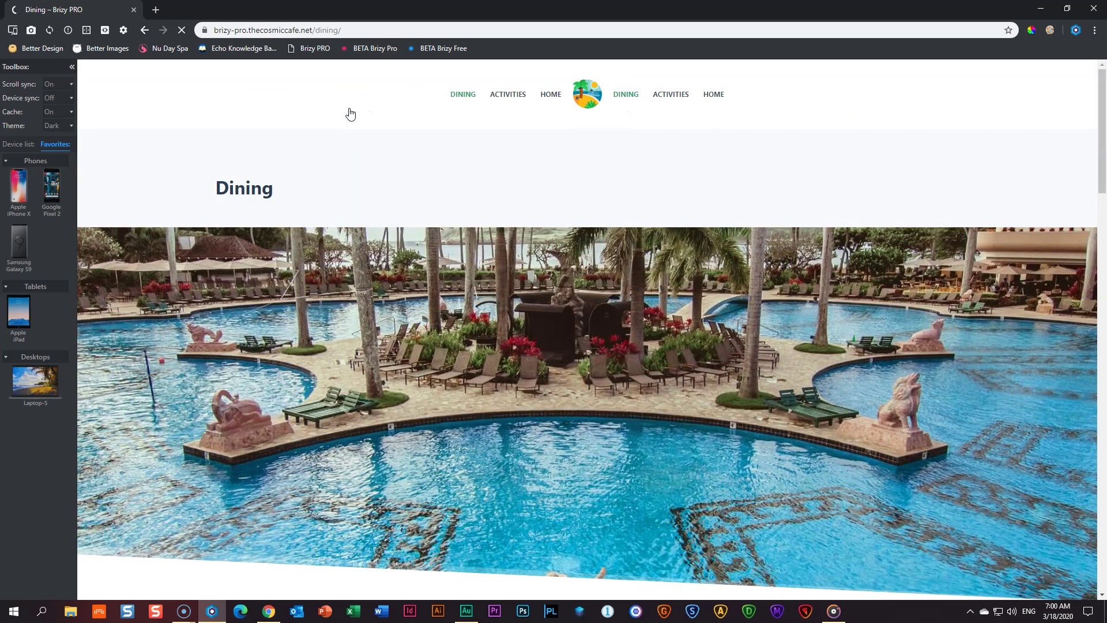
pyautogui.click(354, 112)
pyautogui.click(268, 612)
# Open the Brizy PRO site's Dining page and launch the Customizer from the admin bar.
pyautogui.click(327, 5)
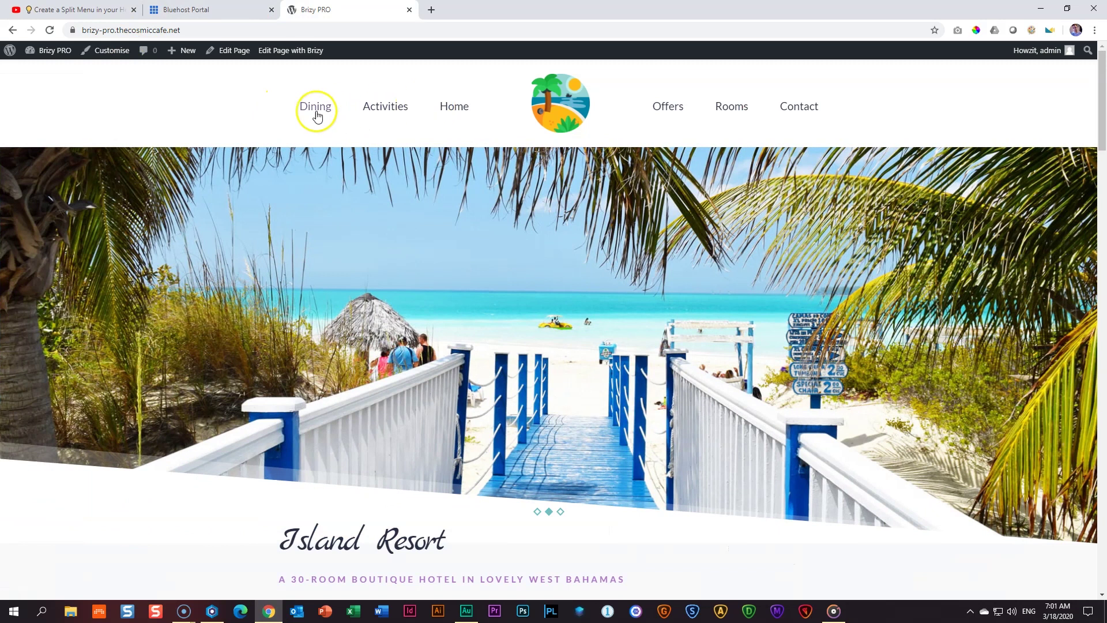
pyautogui.click(316, 112)
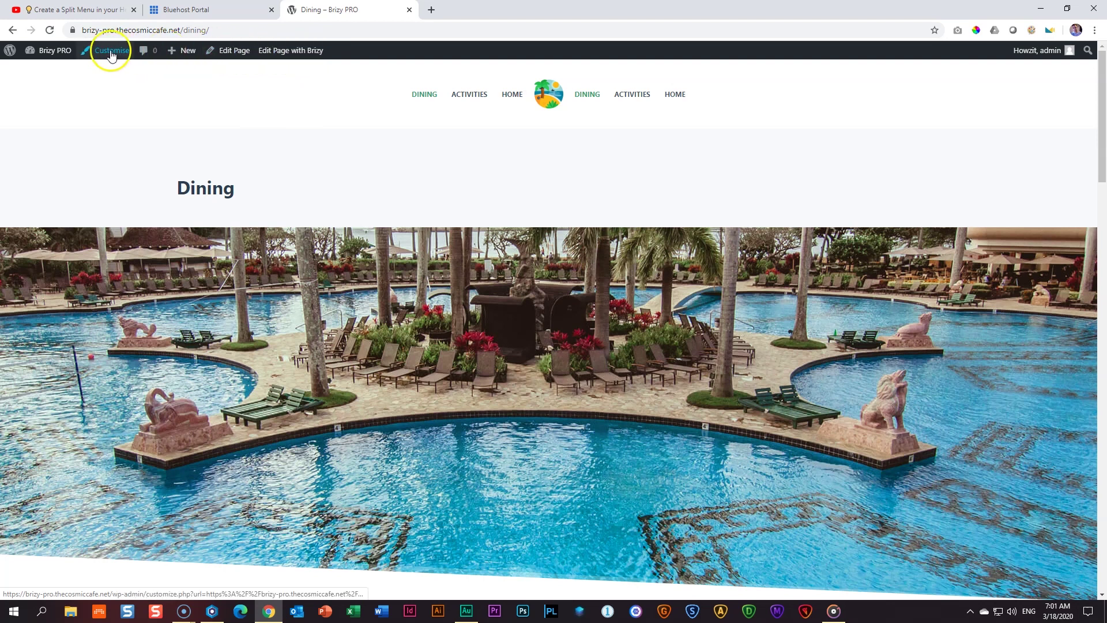
pyautogui.click(95, 53)
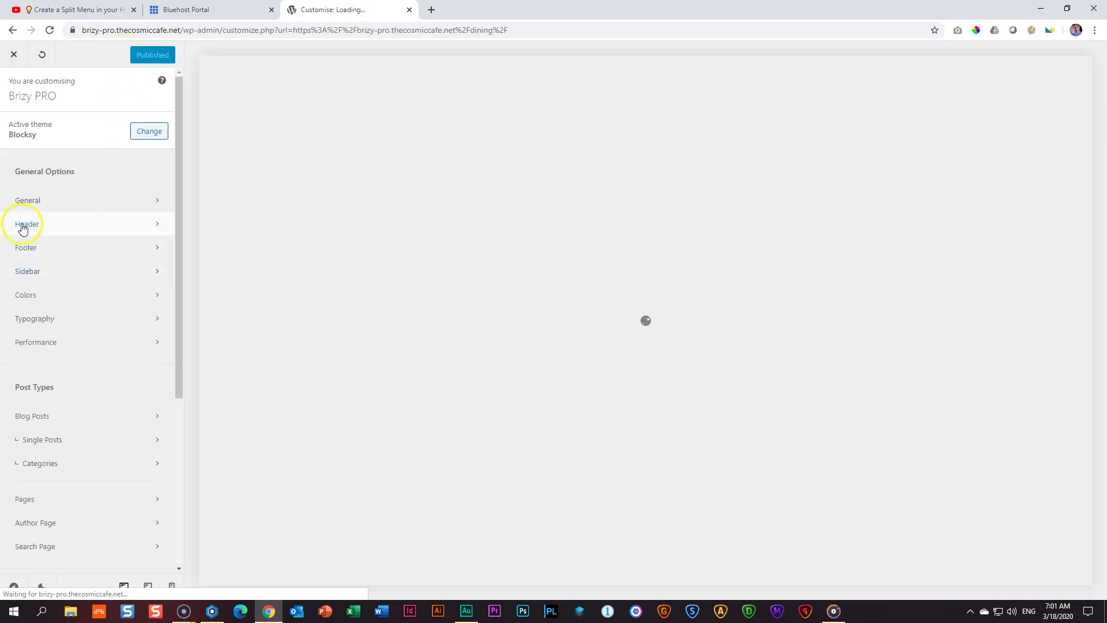
# Open the Blocksy header builder and inspect Menu 1's settings, which use the Left Menu.
pyautogui.click(22, 229)
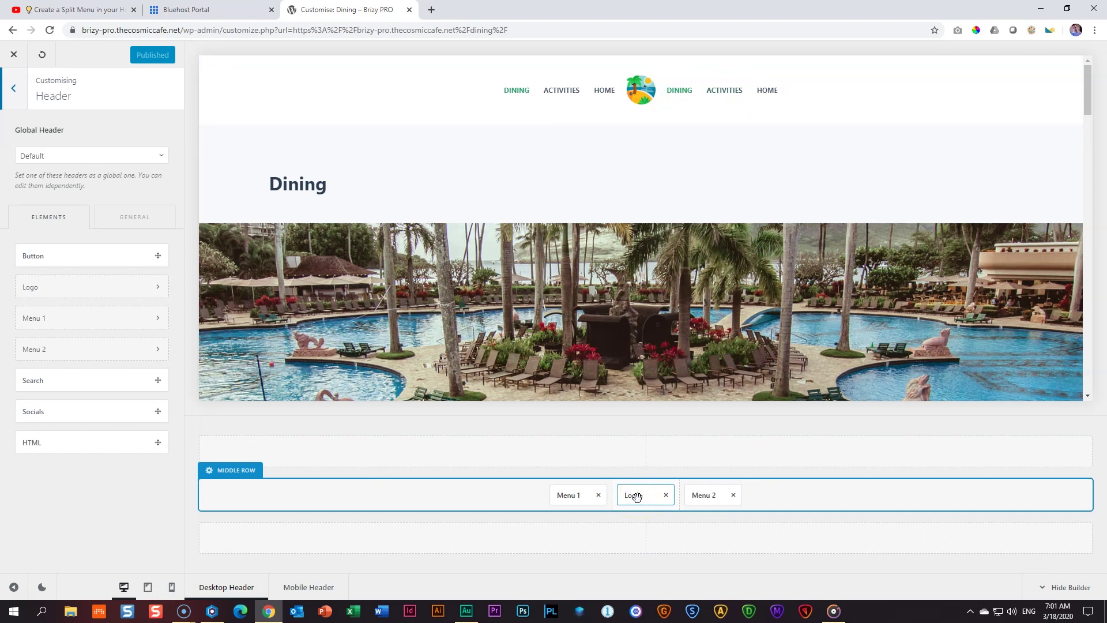
pyautogui.click(575, 498)
pyautogui.click(704, 496)
pyautogui.click(568, 497)
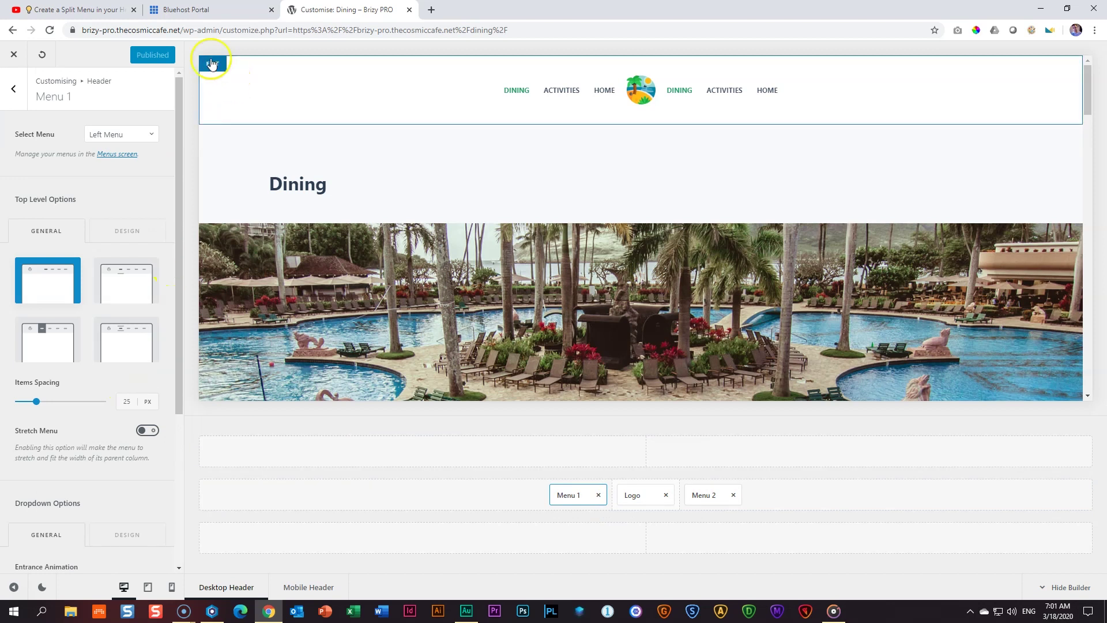
pyautogui.scroll(-4, 113, 323)
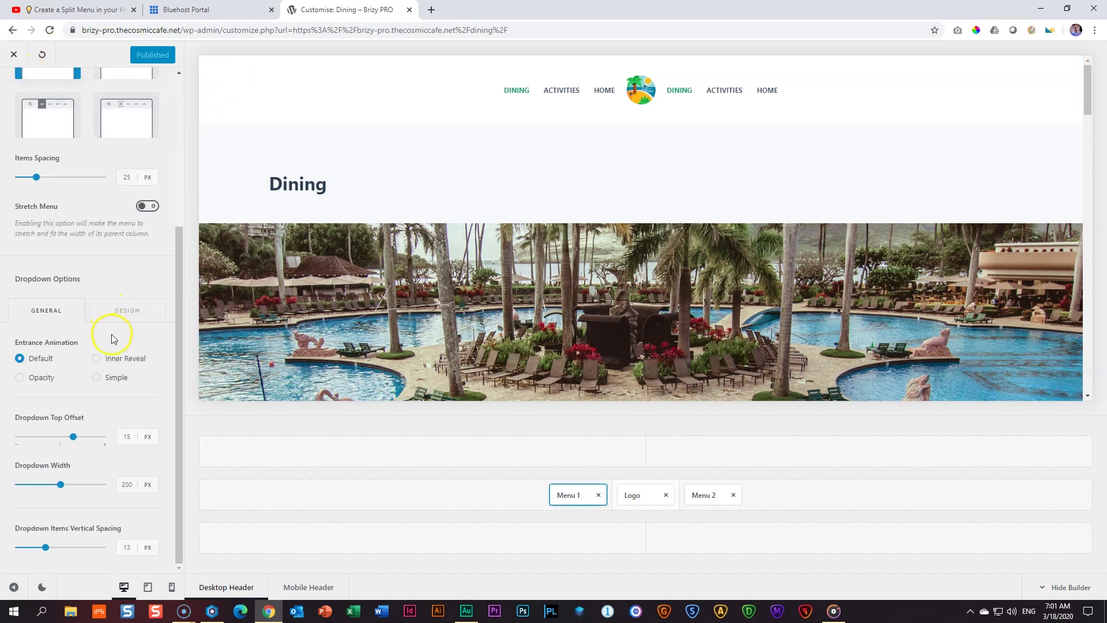
pyautogui.scroll(4, 119, 289)
pyautogui.scroll(-4, 94, 440)
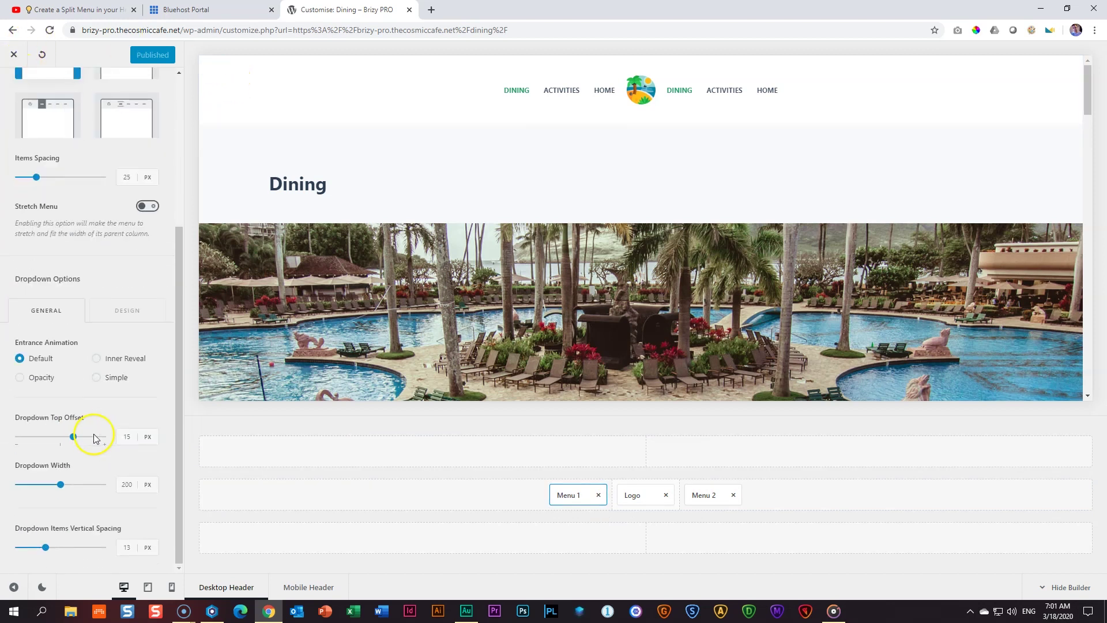
pyautogui.scroll(4, 95, 435)
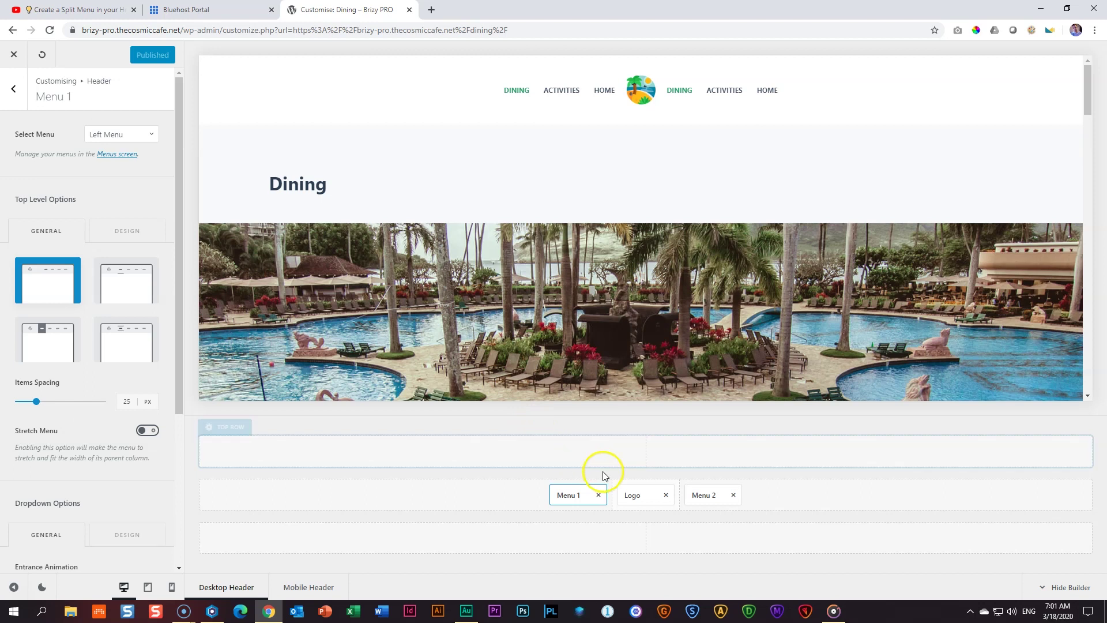
# Set Menu 2's Select Menu to Right Menu.
pyautogui.click(705, 496)
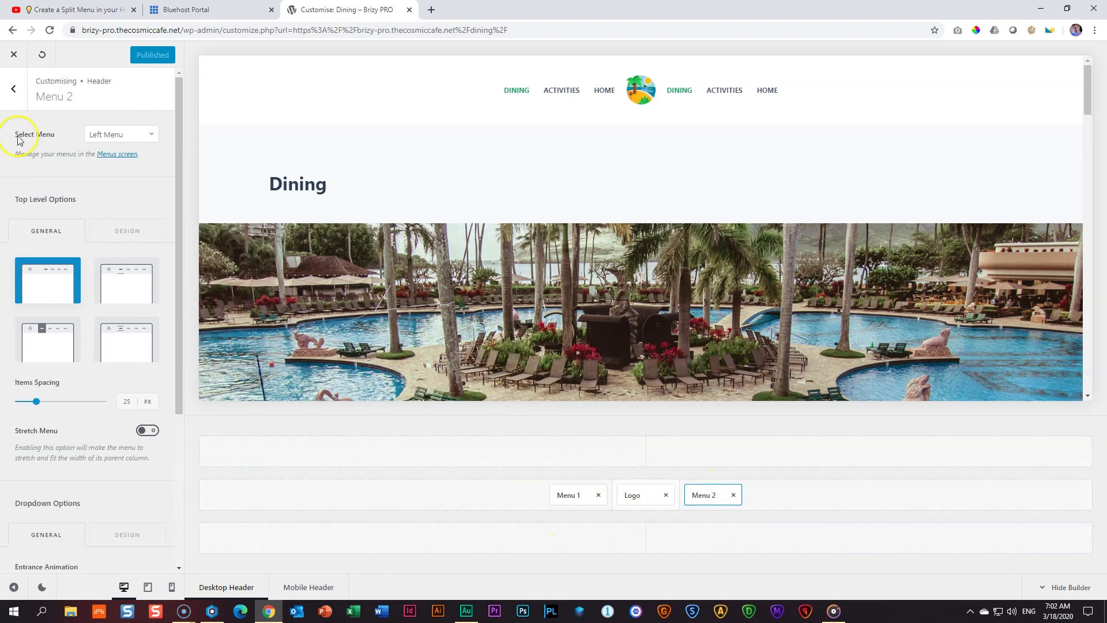
pyautogui.click(124, 135)
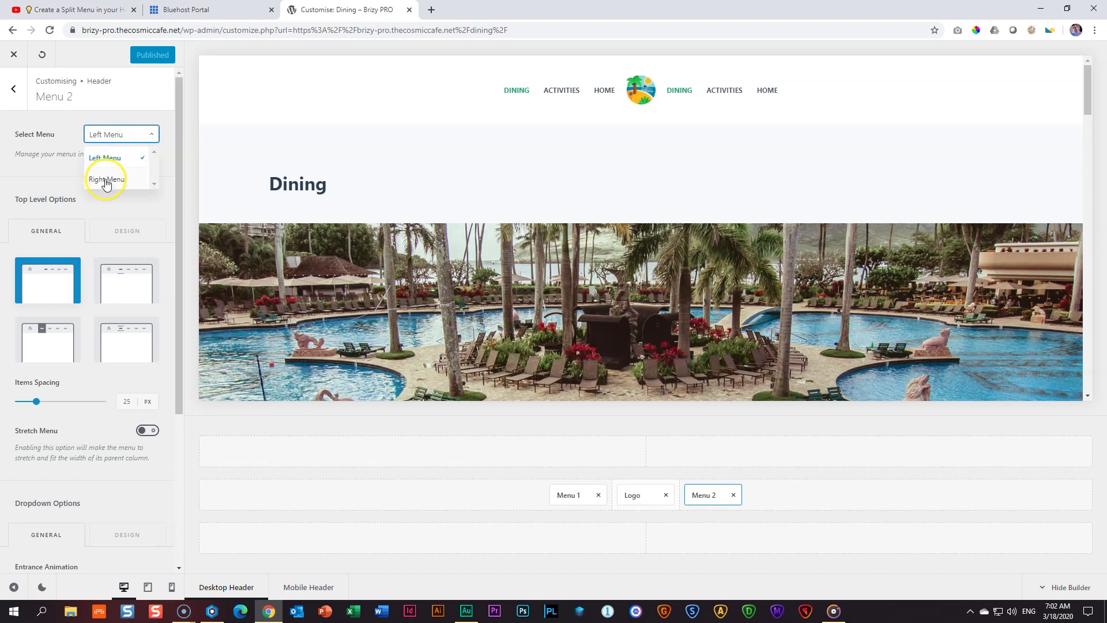
pyautogui.click(105, 182)
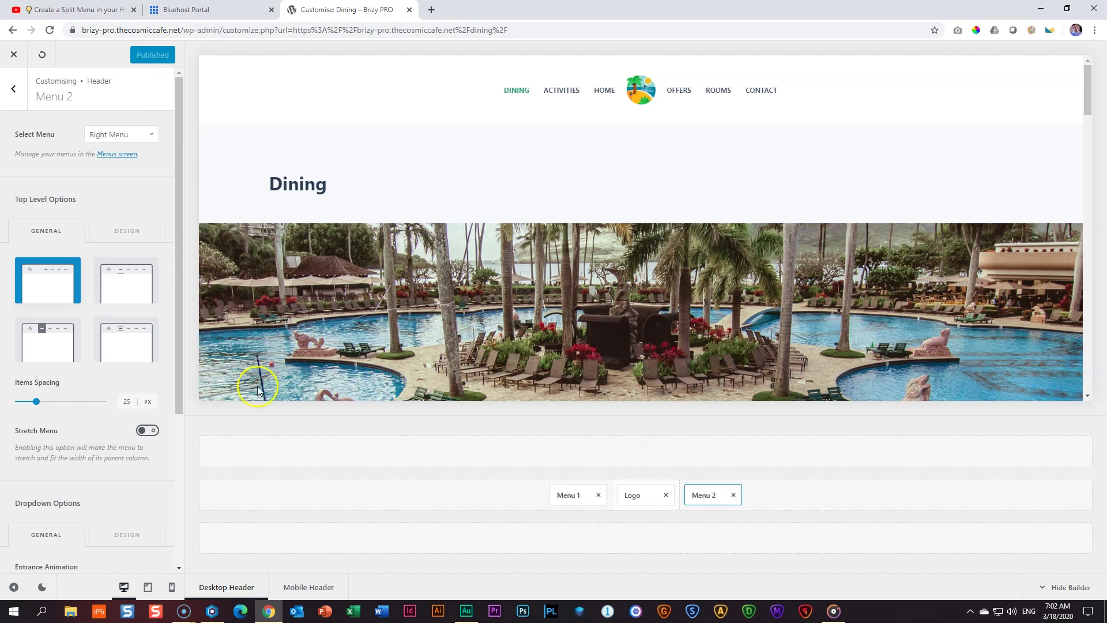
# Reload the live Dining page in Blisk and preview it on a Samsung Galaxy S9.
pyautogui.click(213, 612)
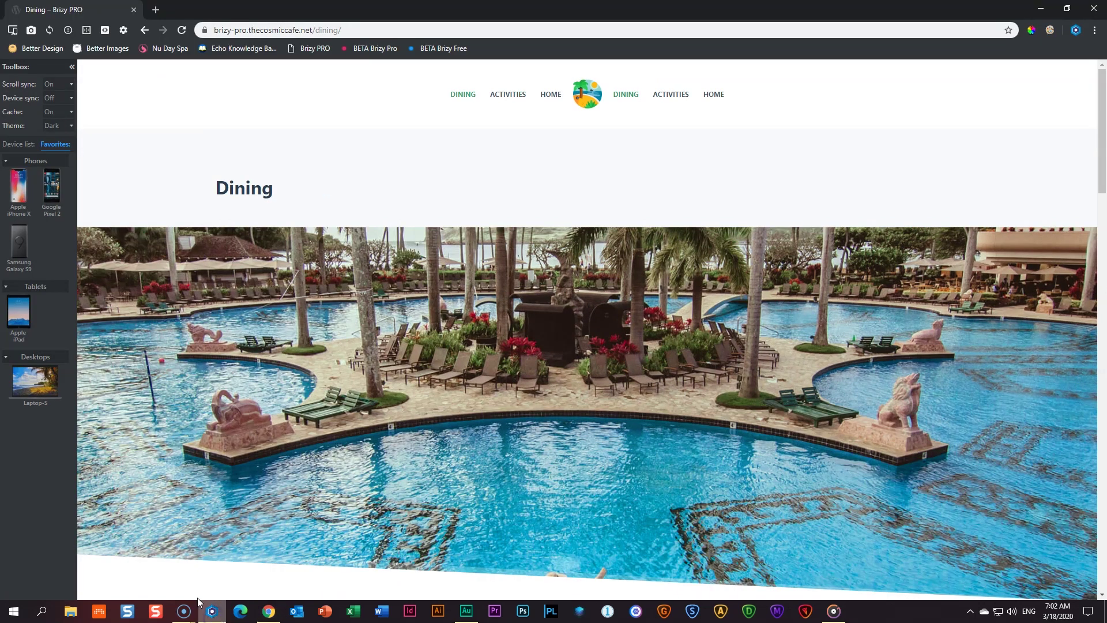
pyautogui.click(182, 31)
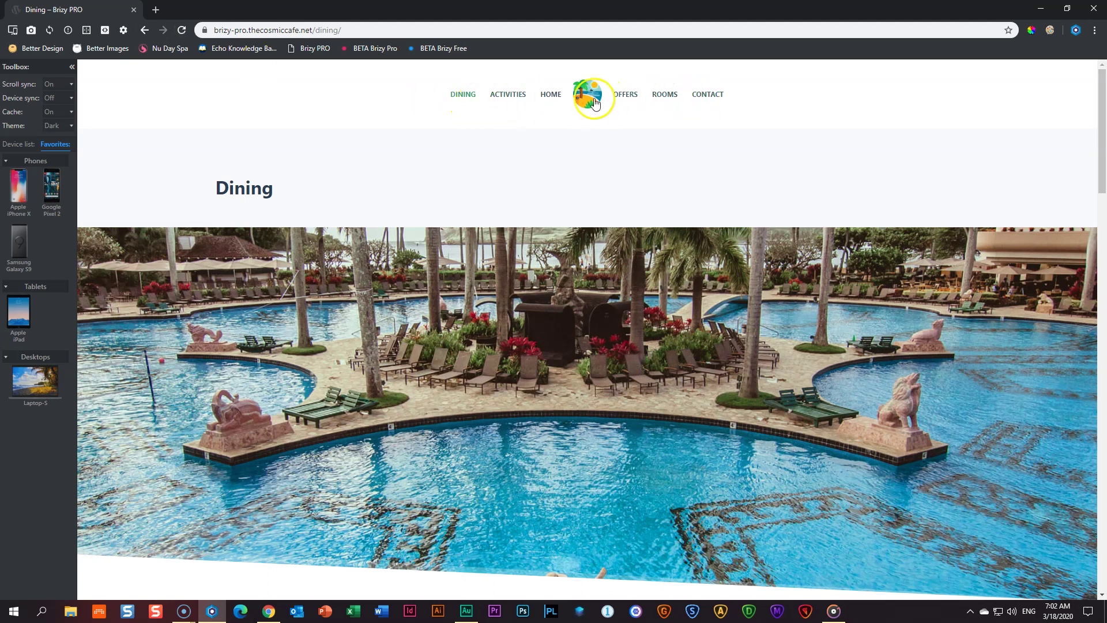
pyautogui.click(20, 245)
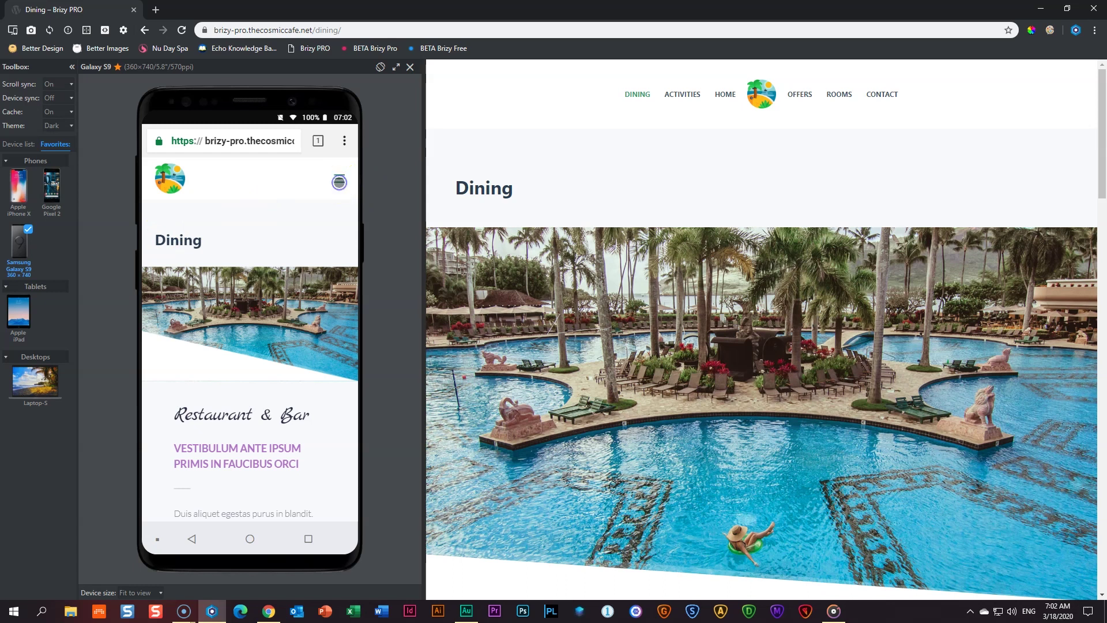
# Check the phone's slide-out menu (only Dining, Activities, Home), close it, and return to Chrome.
pyautogui.click(339, 183)
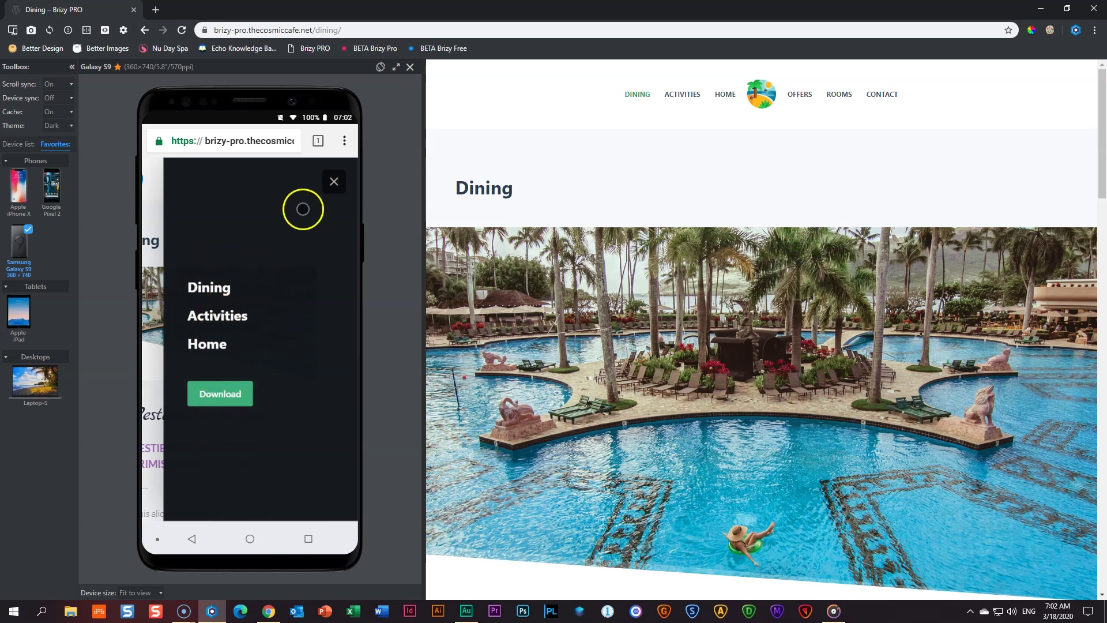
pyautogui.click(337, 183)
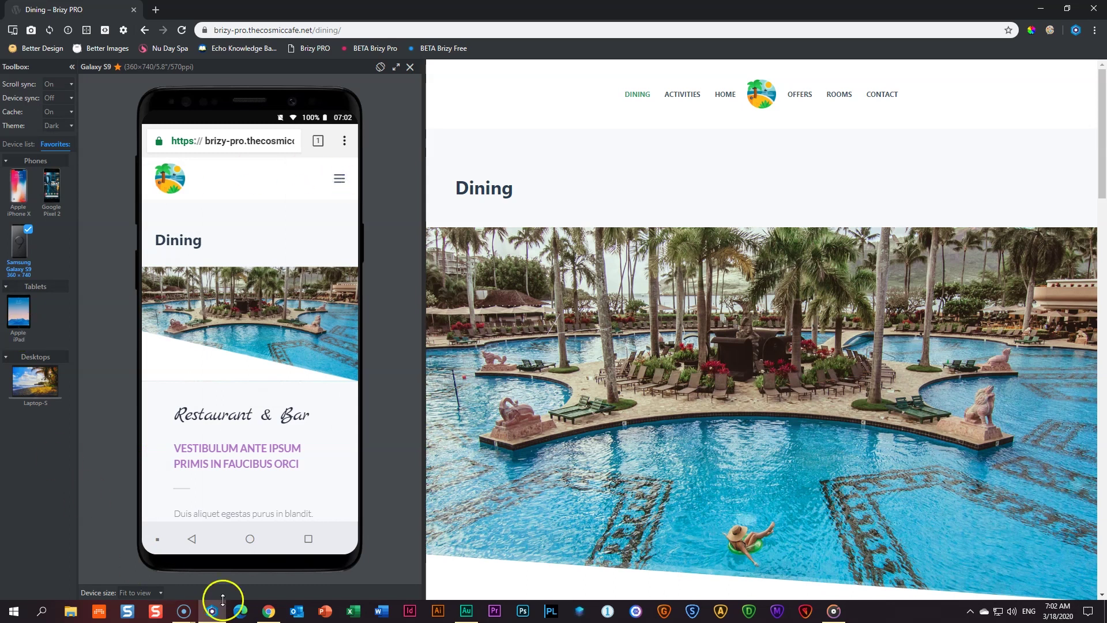
pyautogui.click(269, 611)
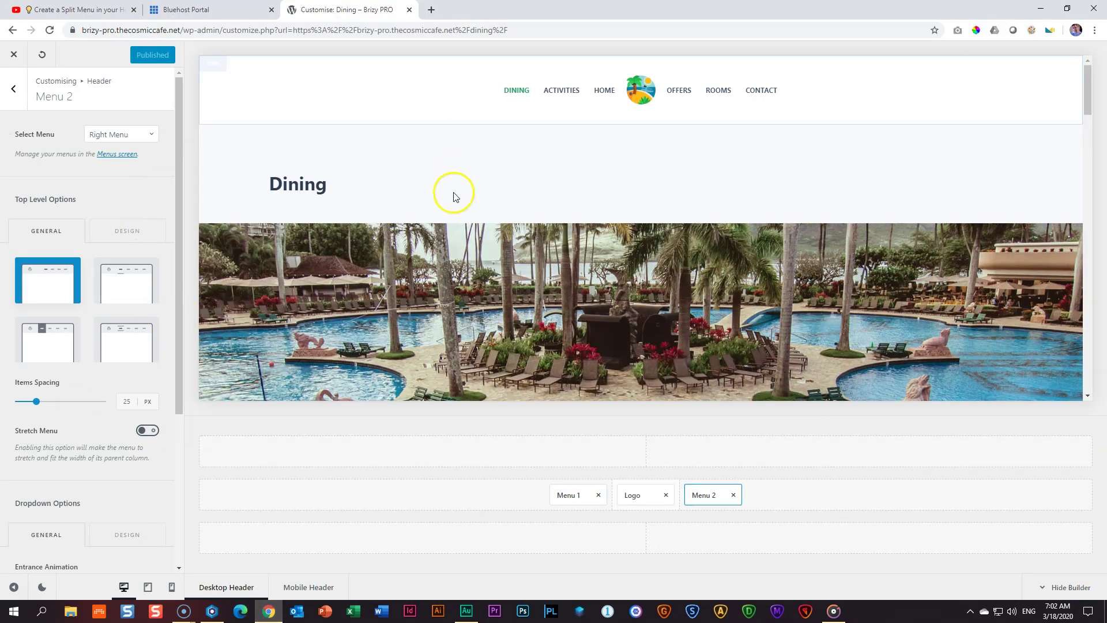
# Switch to the Mobile Header layout, select the Trigger, and open the off-canvas menu preview.
pyautogui.scroll(-5, 438, 242)
pyautogui.scroll(5, 457, 269)
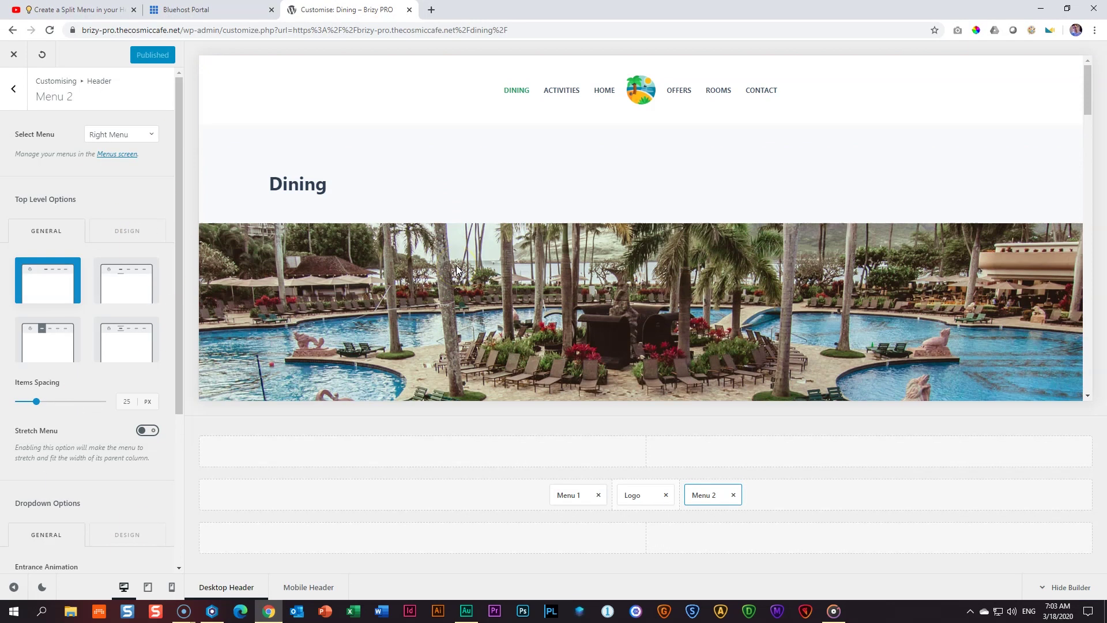
pyautogui.click(301, 589)
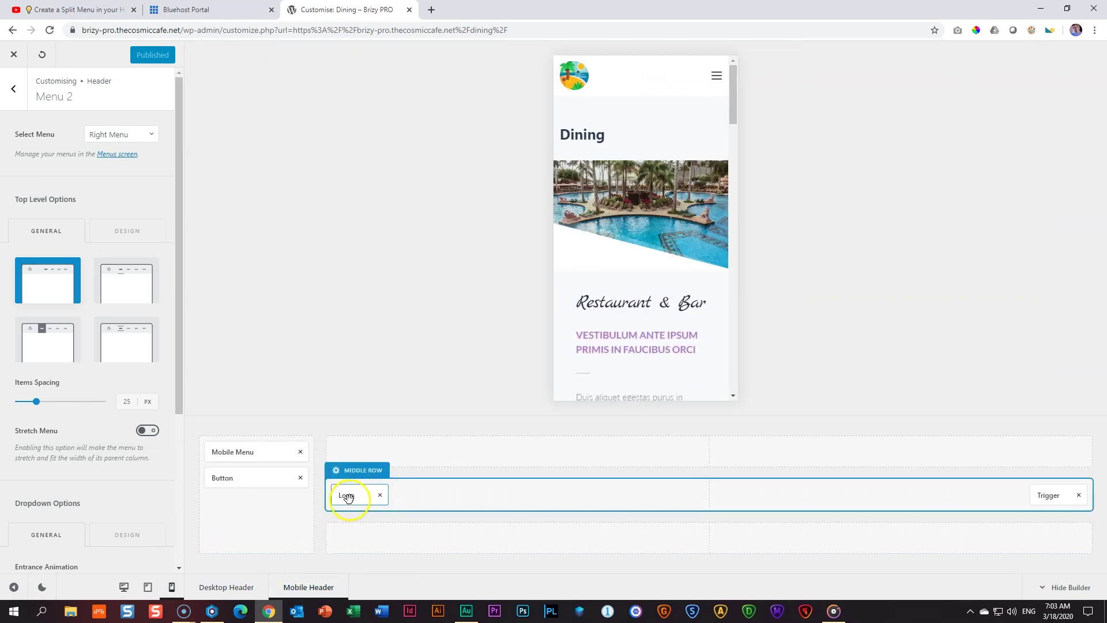
pyautogui.click(1043, 496)
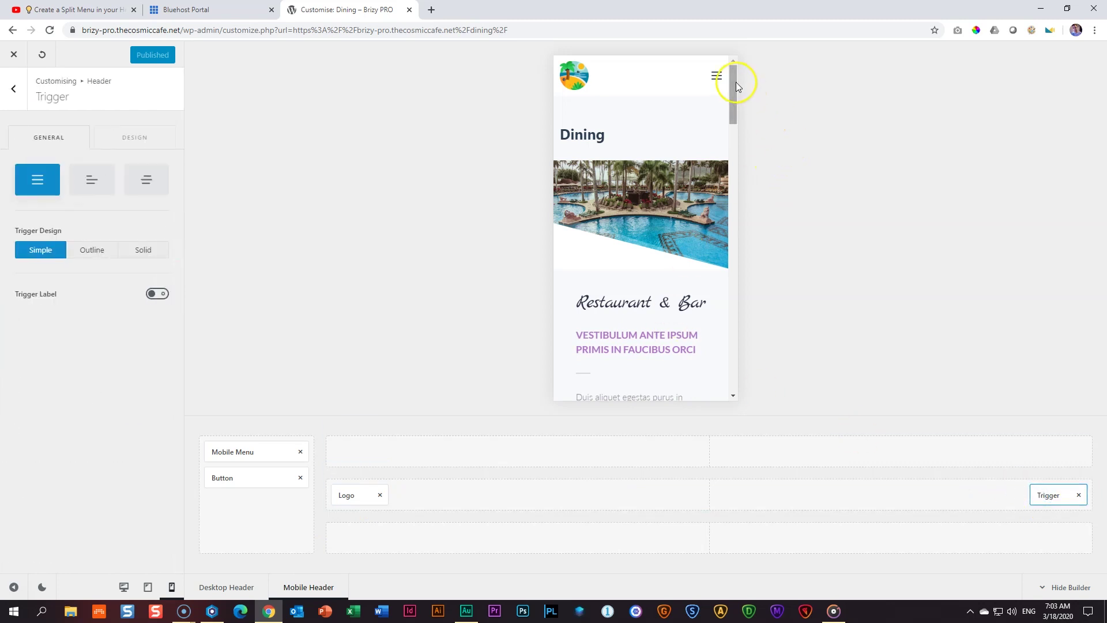
pyautogui.click(716, 79)
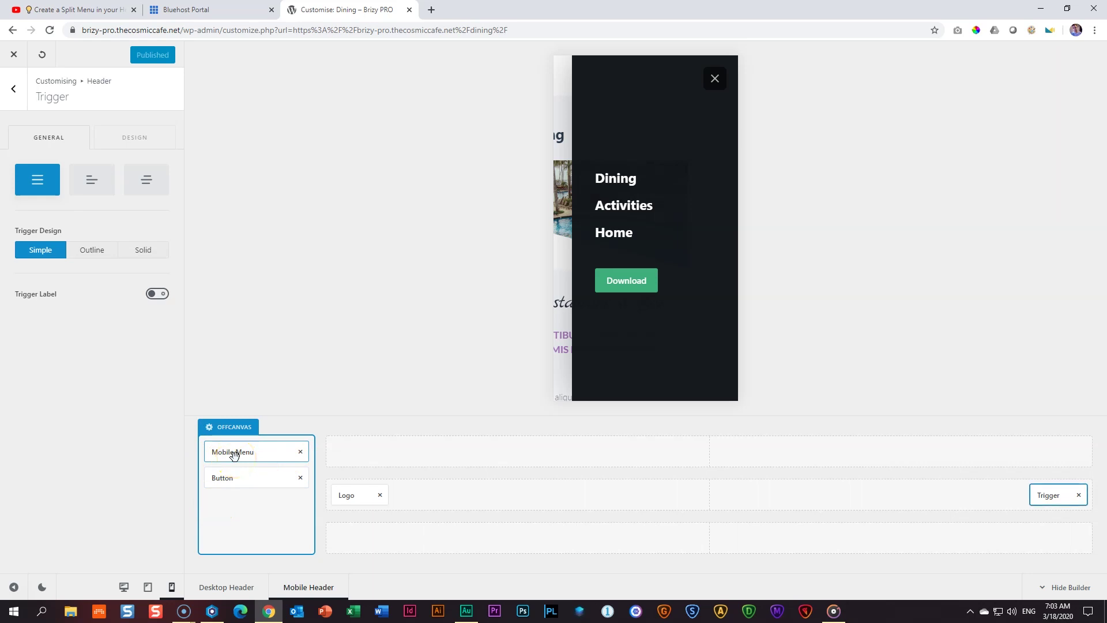
# Remove the Download button from the Offcanvas slot, re-add Mobile Menu alone, and open its menu selector.
pyautogui.moveTo(248, 478); pyautogui.dragTo(300, 453)
pyautogui.click(300, 452)
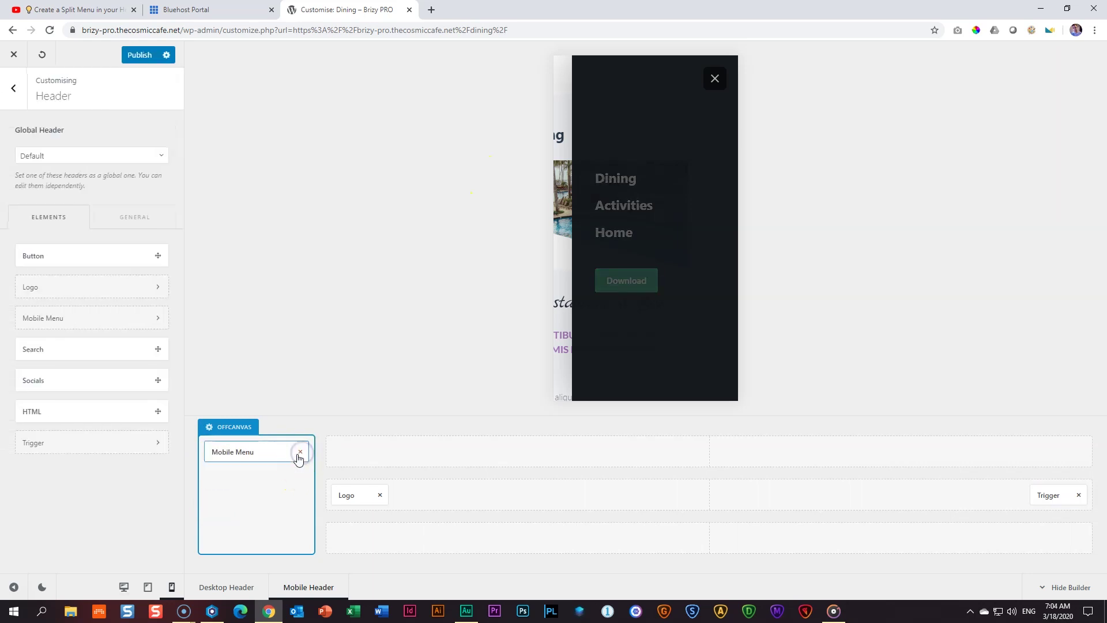
pyautogui.click(299, 451)
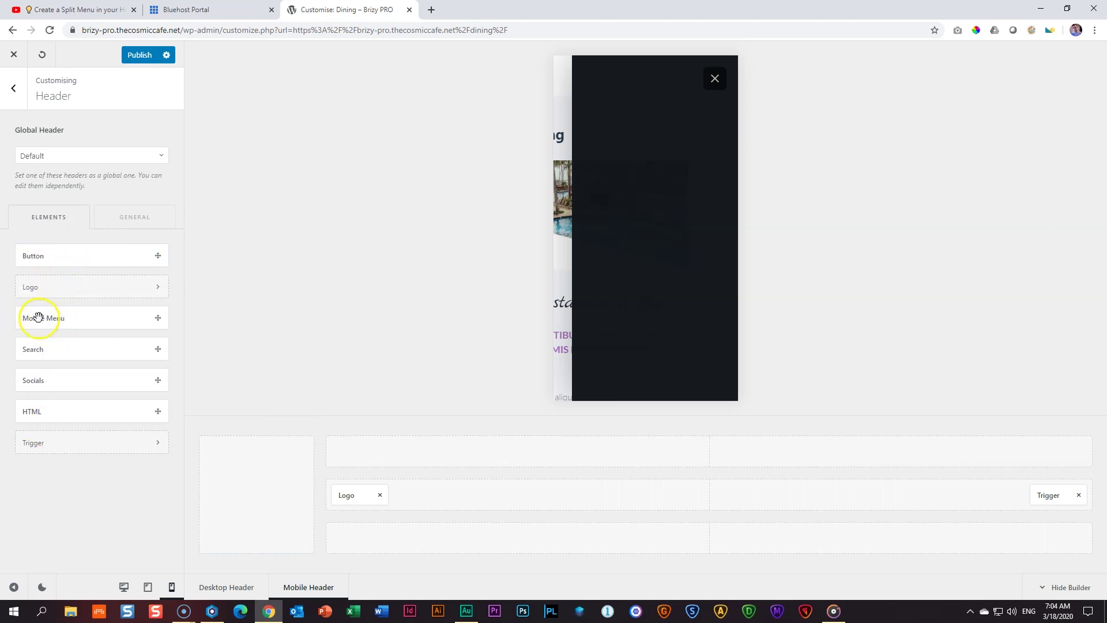
pyautogui.moveTo(38, 317); pyautogui.dragTo(258, 455)
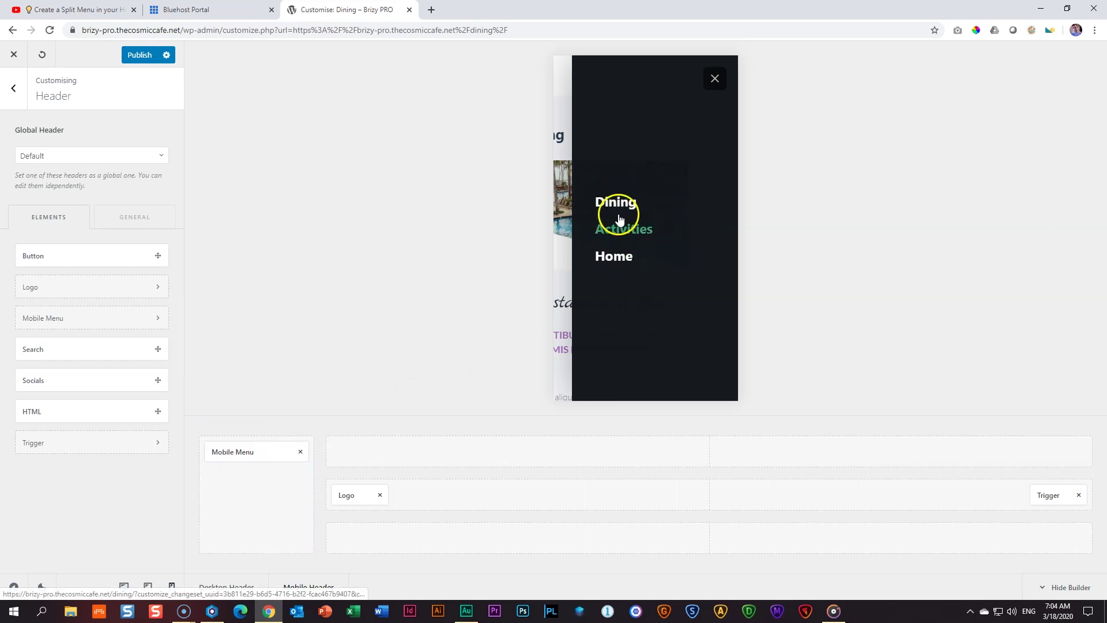
pyautogui.click(248, 452)
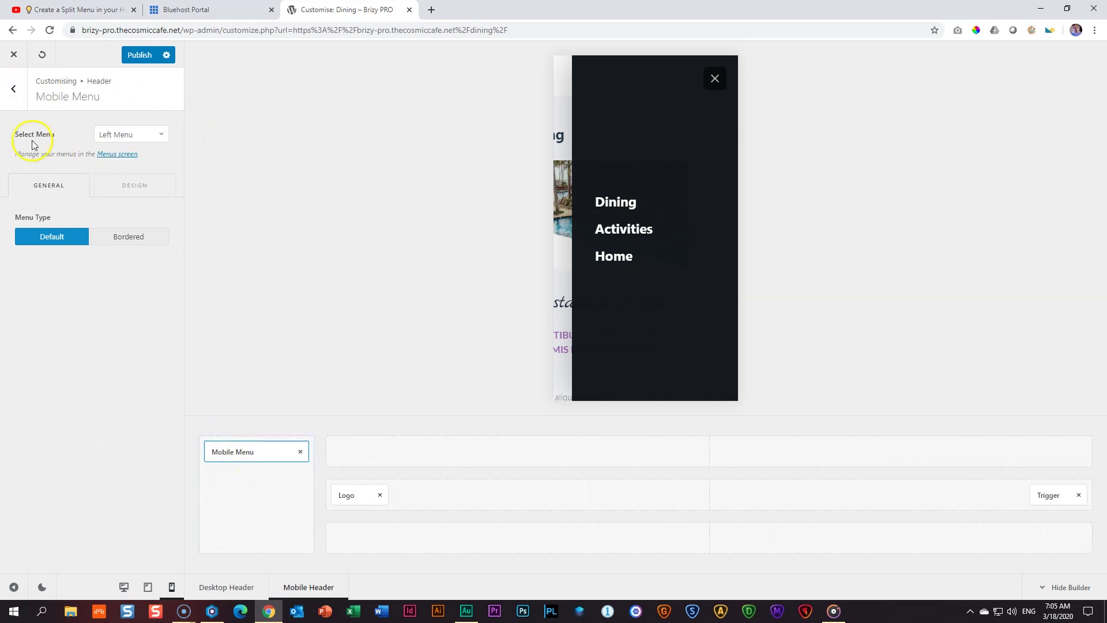
pyautogui.click(157, 134)
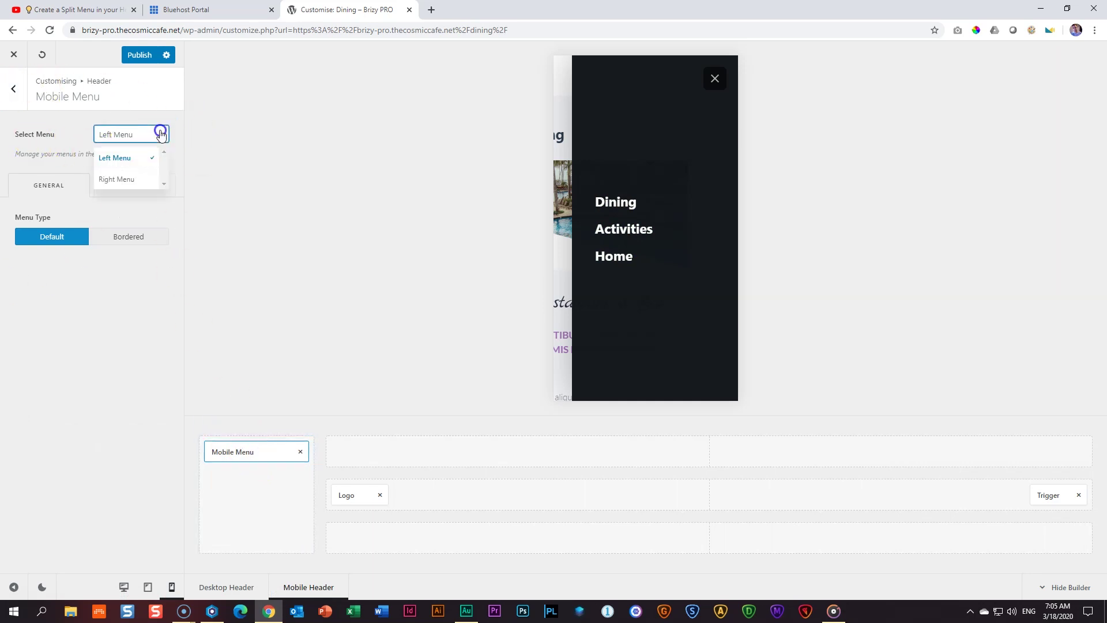
# Try Right Menu in the mobile drawer, revert it to Left Menu, and publish.
pyautogui.click(122, 180)
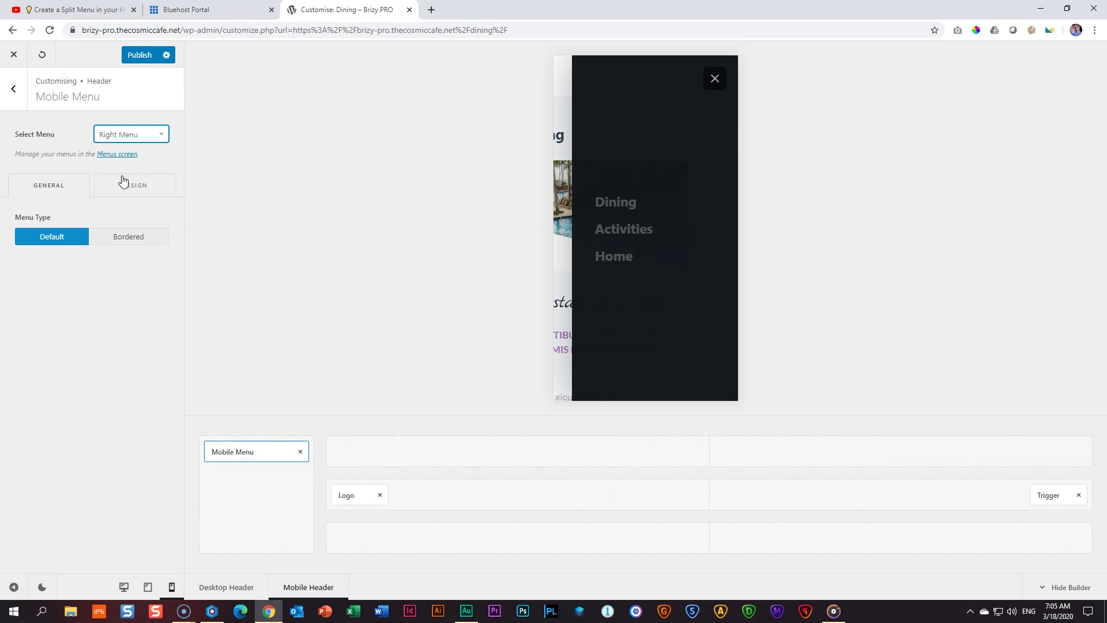
pyautogui.click(123, 134)
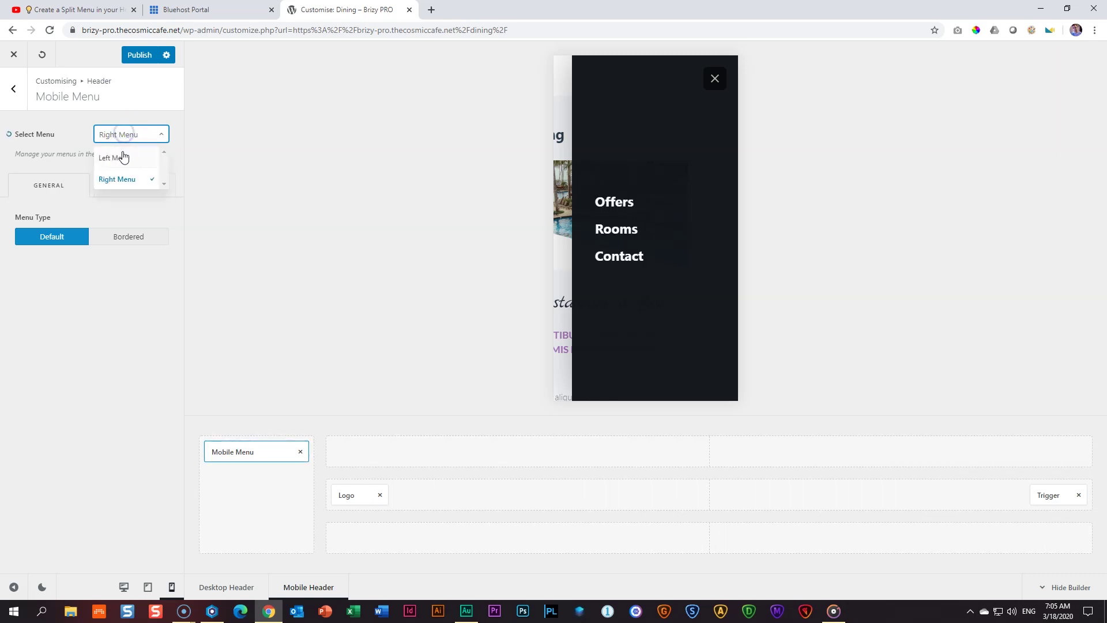
pyautogui.click(123, 157)
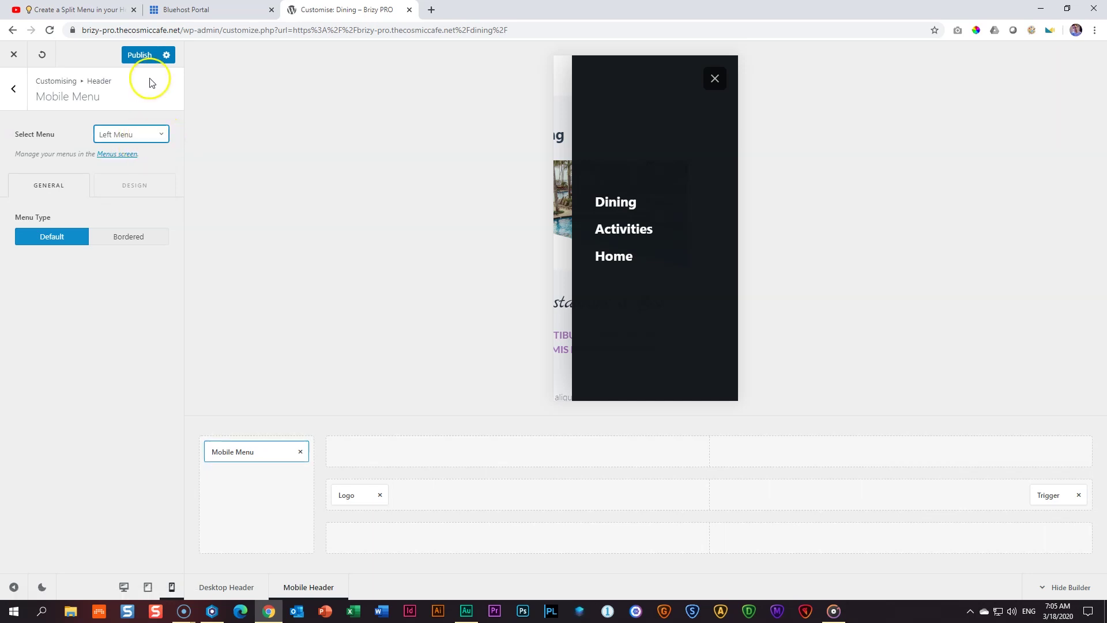
pyautogui.click(144, 55)
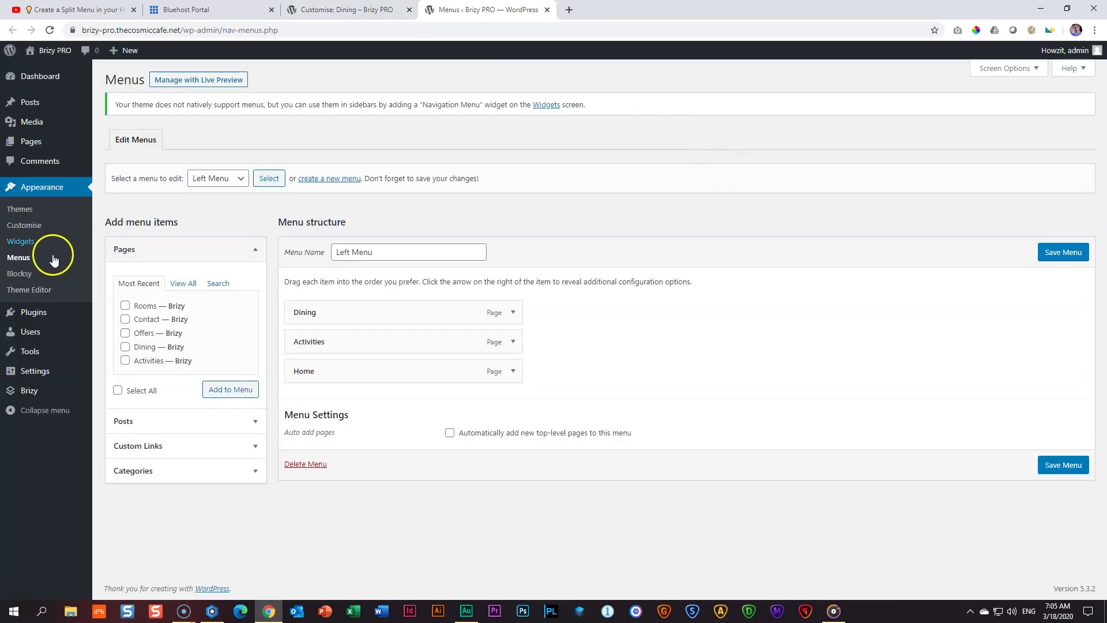
# Create a new empty menu named 'Main Menu' on the Menus screen.
pyautogui.click(330, 179)
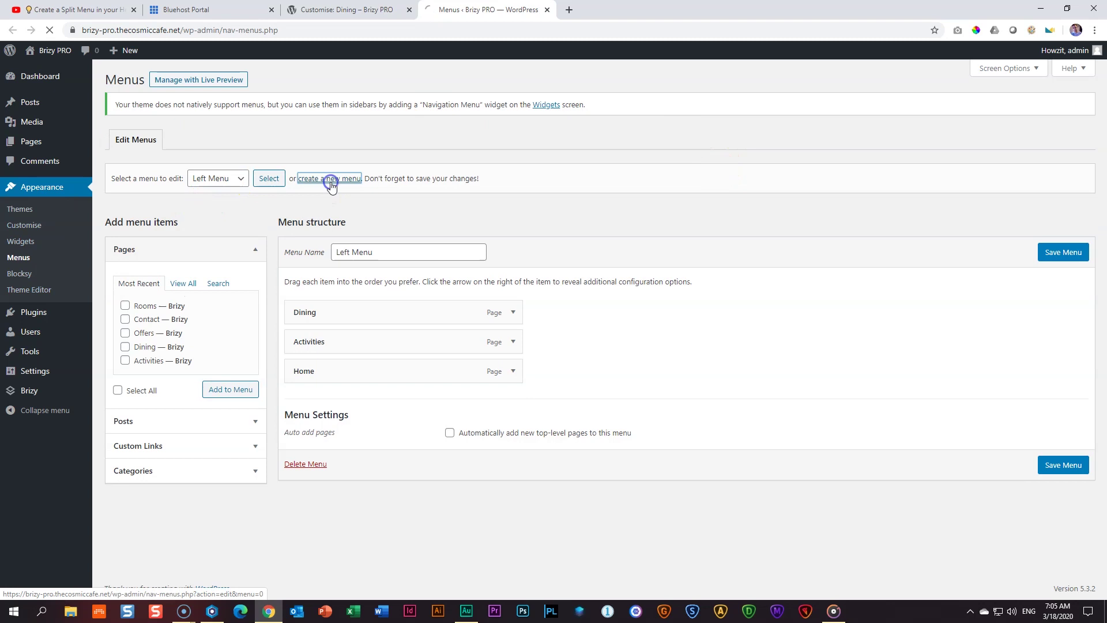
pyautogui.click(359, 250)
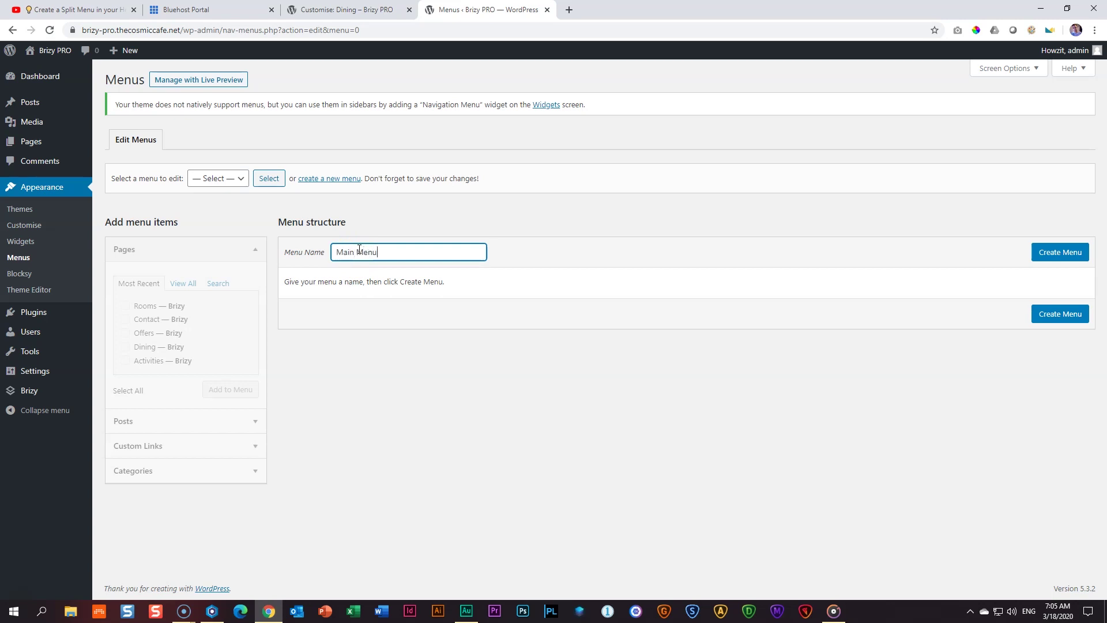
pyautogui.write('Main Menu')
pyautogui.click(1061, 254)
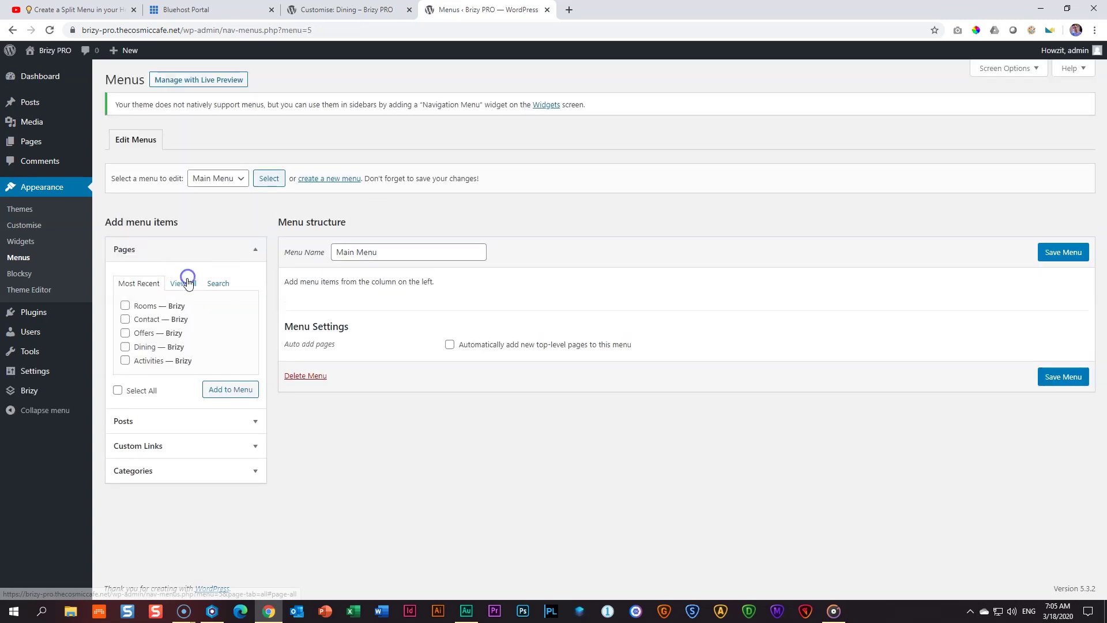
# Add all six pages from the Pages list to the Main Menu.
pyautogui.click(183, 283)
pyautogui.click(118, 404)
pyautogui.click(224, 403)
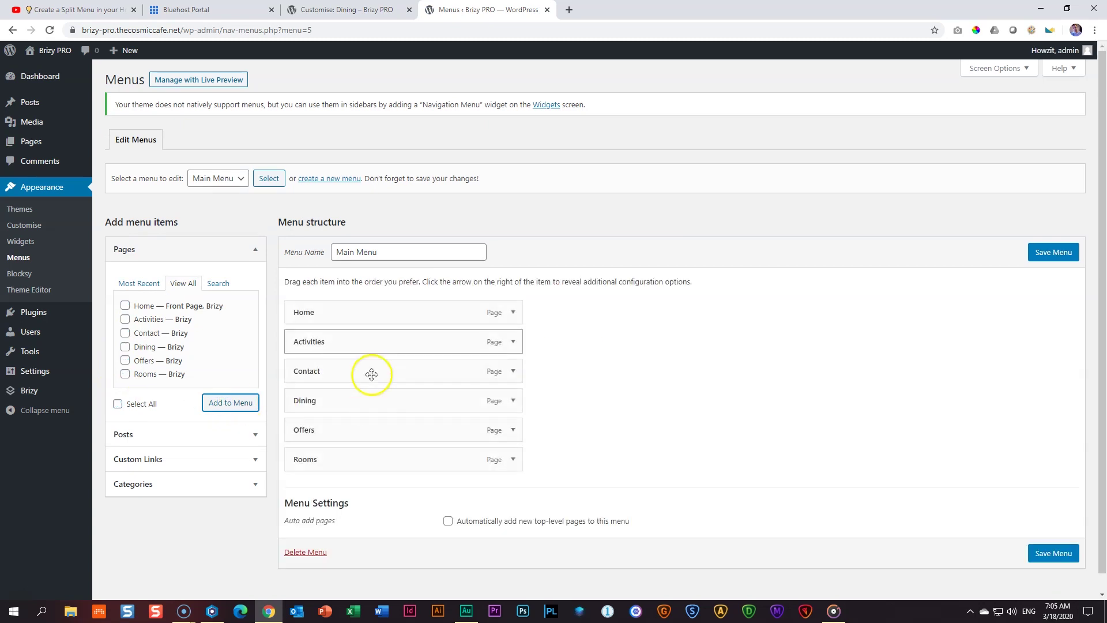
# Move Contact to the bottom, swap Offers and Rooms, and save the Main Menu.
pyautogui.moveTo(321, 372); pyautogui.dragTo(321, 462)
pyautogui.moveTo(323, 402); pyautogui.dragTo(333, 365)
pyautogui.click(1059, 256)
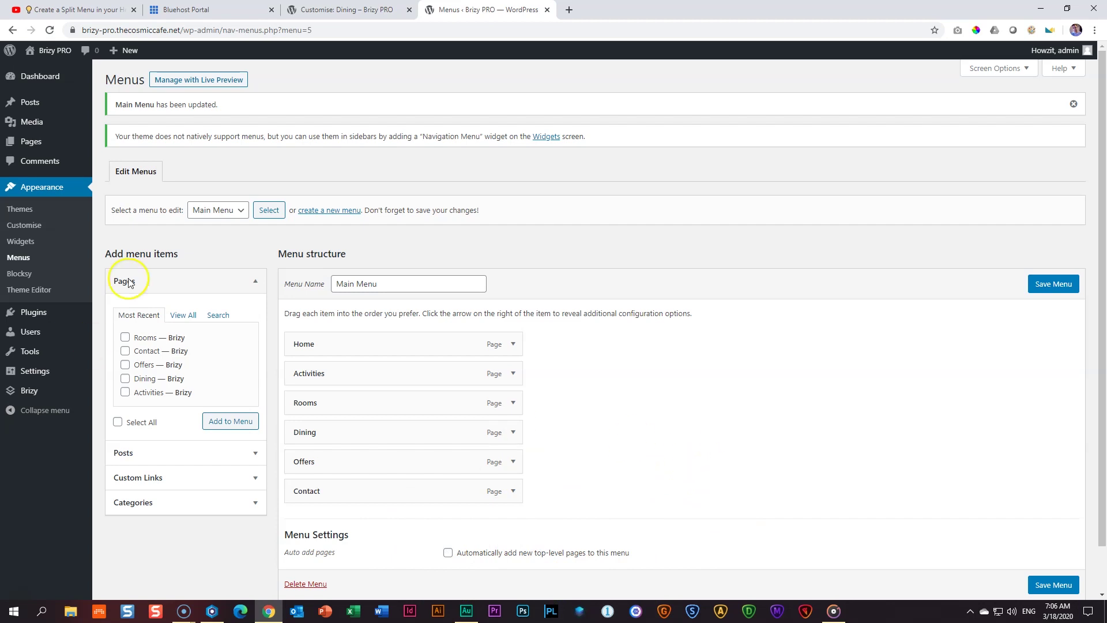
# Reload the Customizer so the new Main Menu shows in the menu list.
pyautogui.click(354, 14)
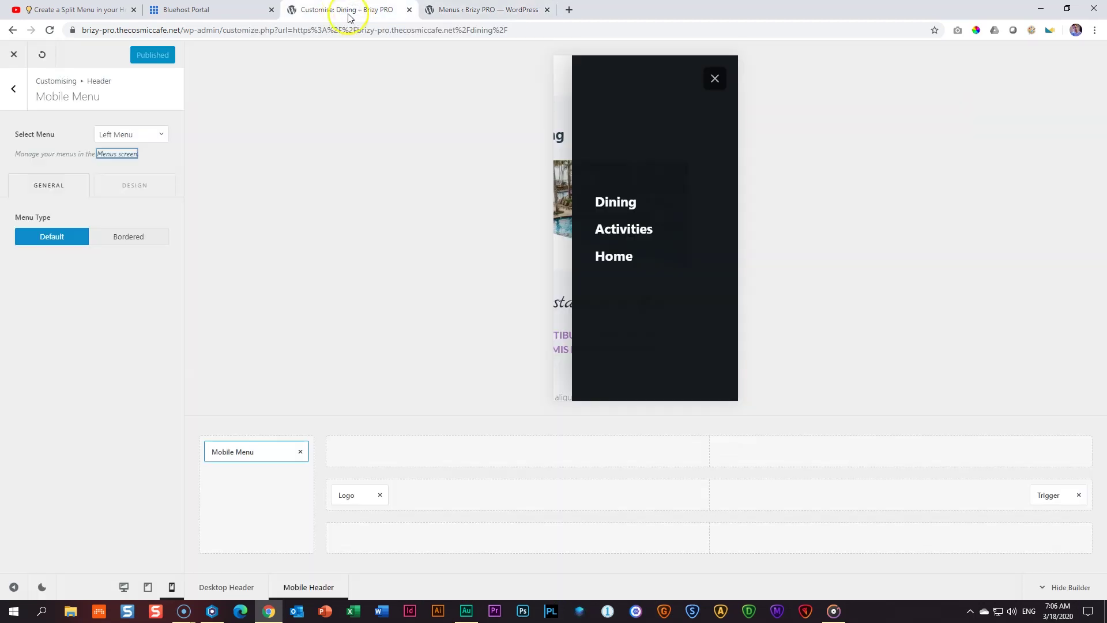
pyautogui.click(131, 134)
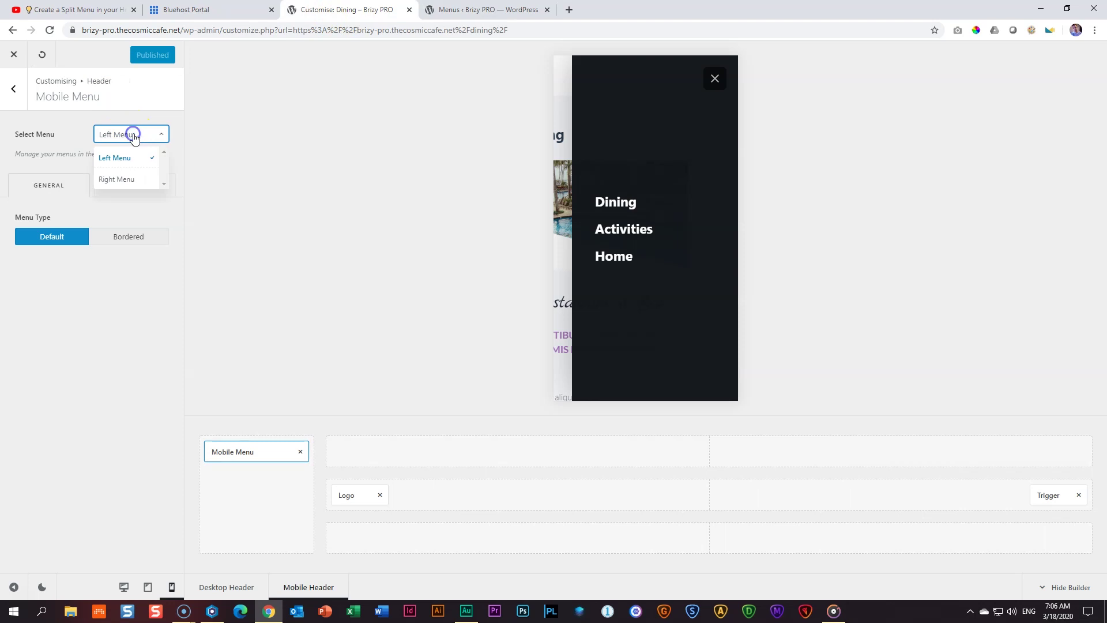
pyautogui.click(151, 158)
pyautogui.click(50, 30)
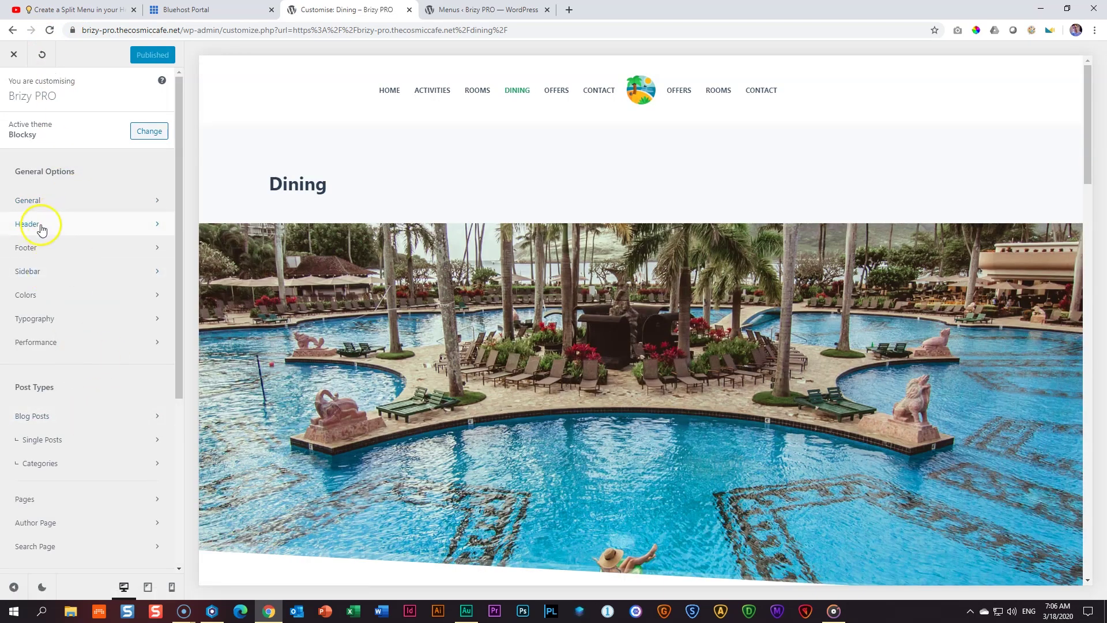
# Set the mobile header's Mobile Menu to Main Menu and publish.
pyautogui.click(38, 226)
pyautogui.click(295, 588)
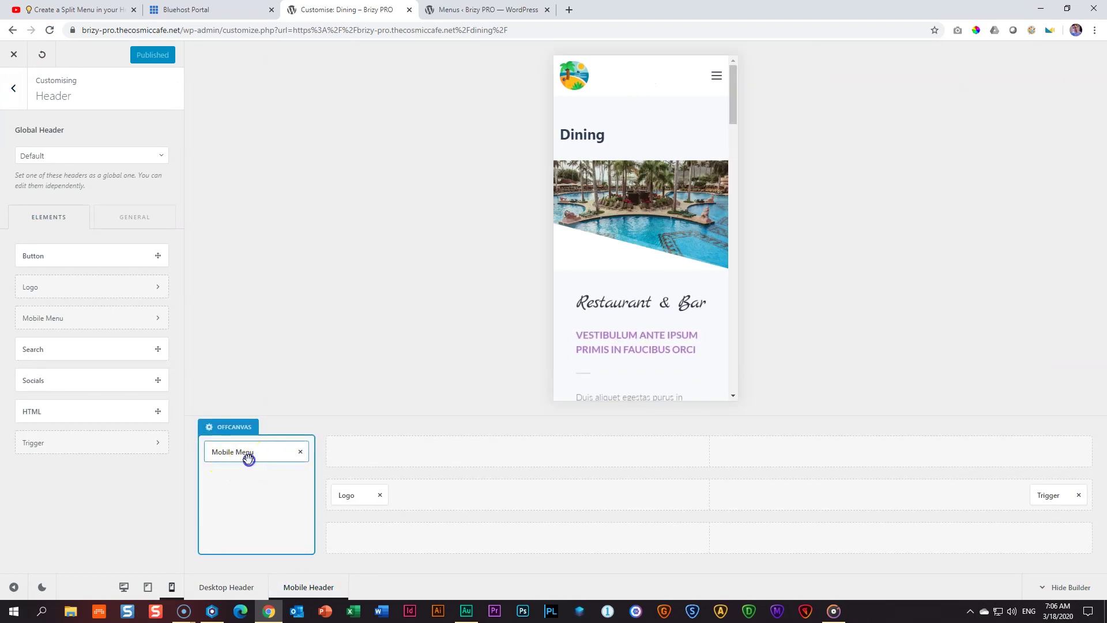
pyautogui.click(248, 456)
pyautogui.click(108, 138)
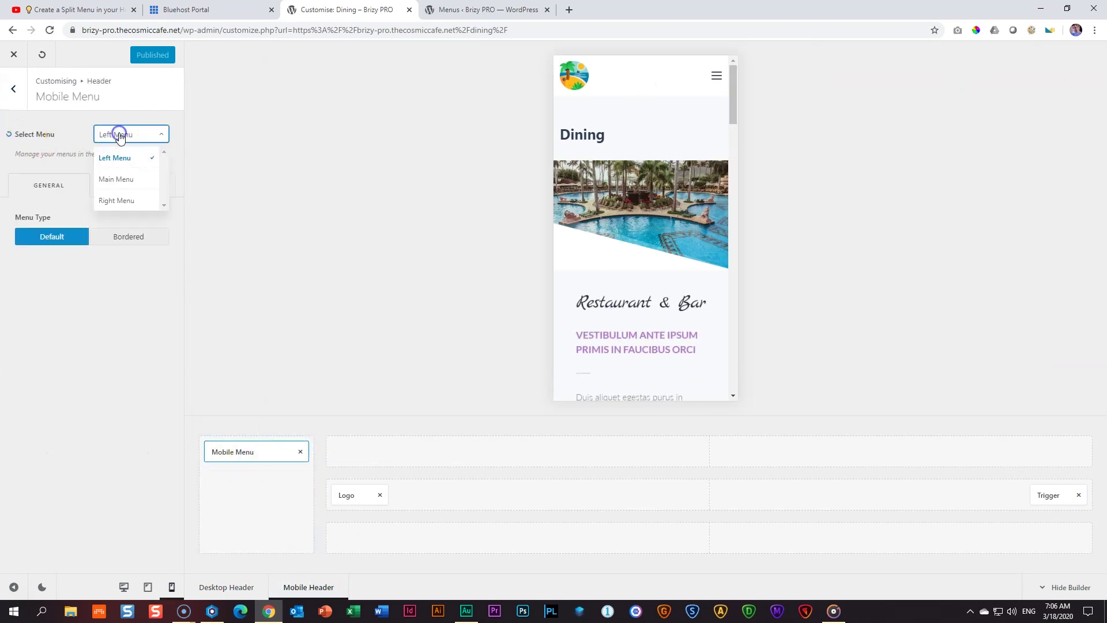
pyautogui.click(115, 180)
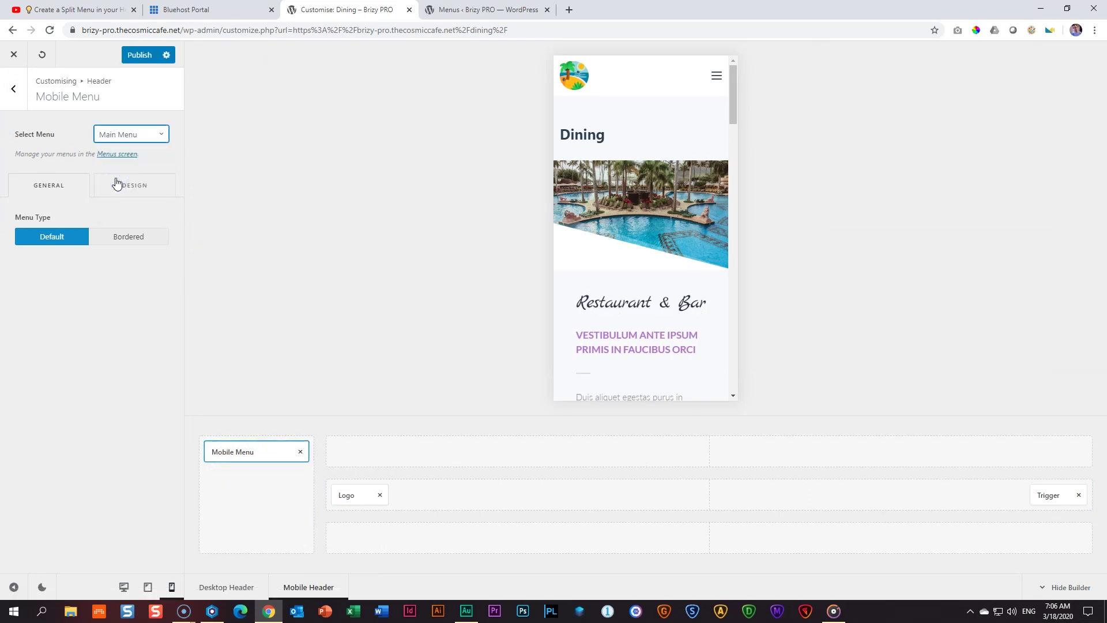
pyautogui.click(141, 55)
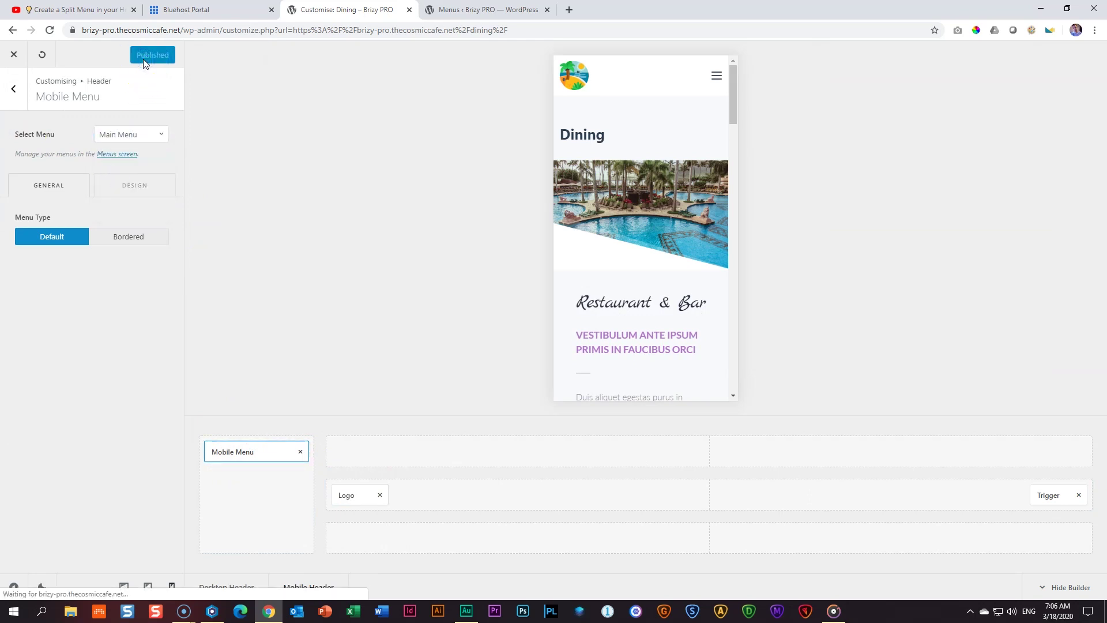
pyautogui.click(211, 610)
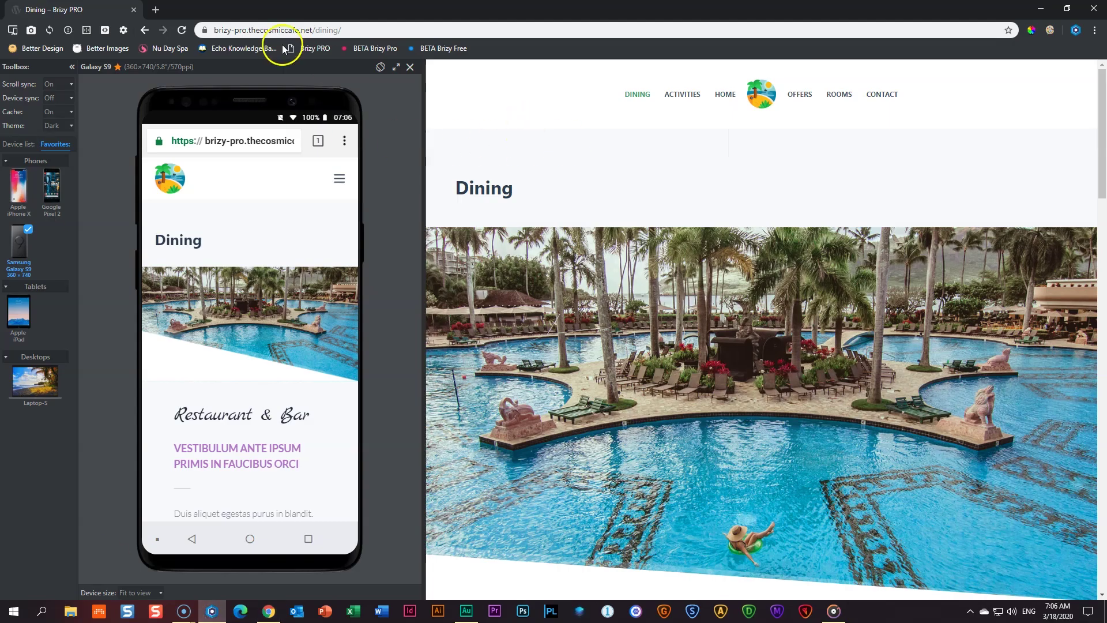
# Reload Dining in Blisk and open then close the phone drawer to check its pages.
pyautogui.click(182, 31)
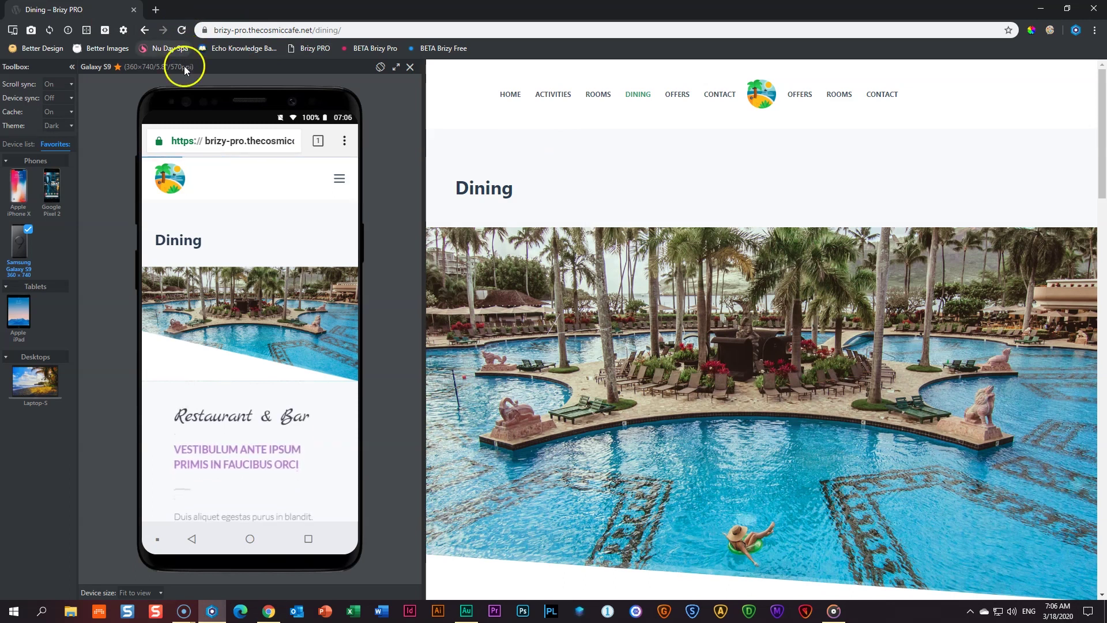
pyautogui.click(342, 183)
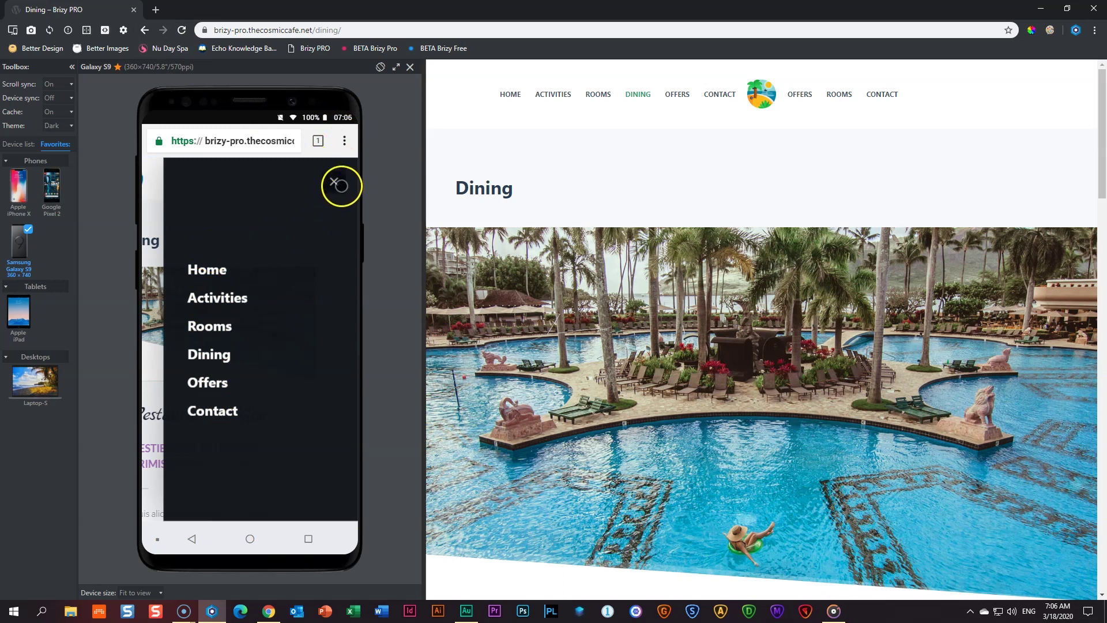
pyautogui.click(337, 181)
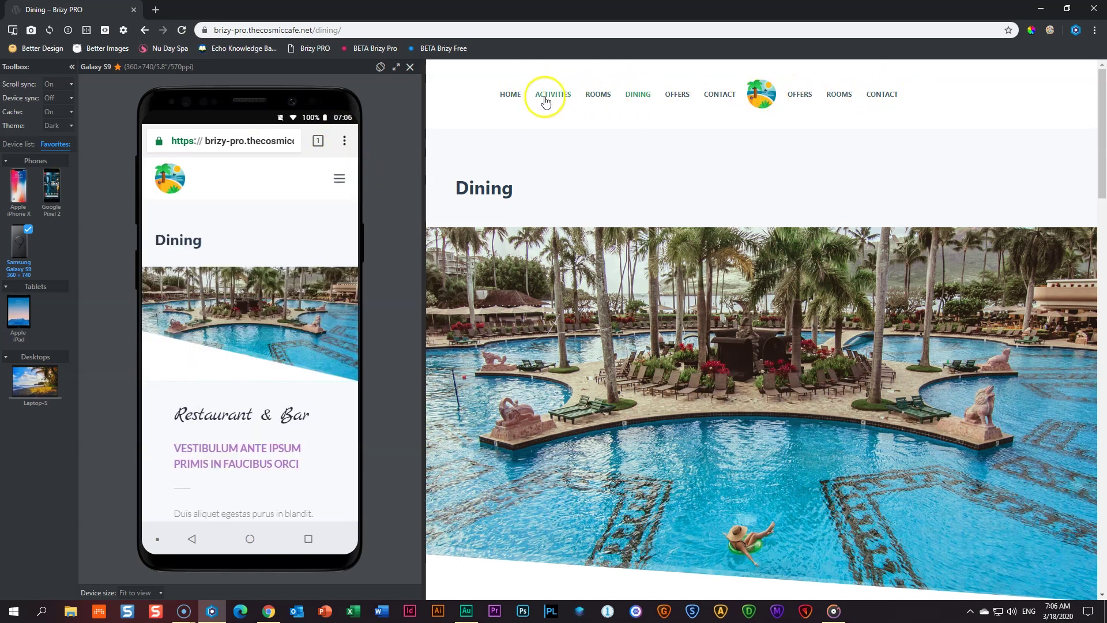
# Assign Left Menu to the desktop header's Menu 1.
pyautogui.click(269, 612)
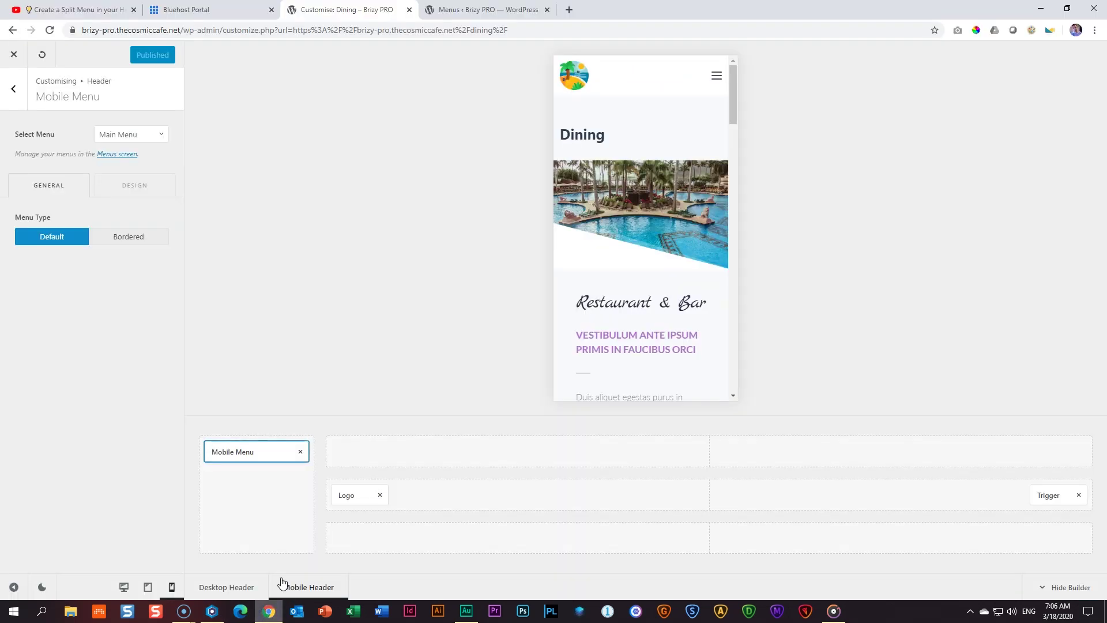
pyautogui.click(213, 587)
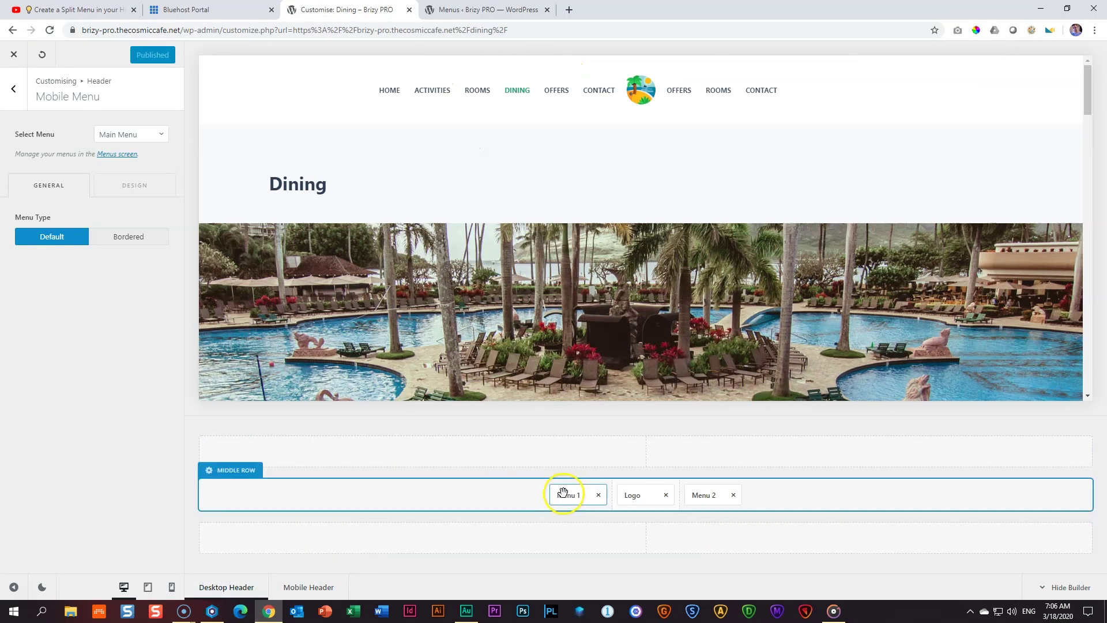
pyautogui.click(567, 500)
pyautogui.click(118, 134)
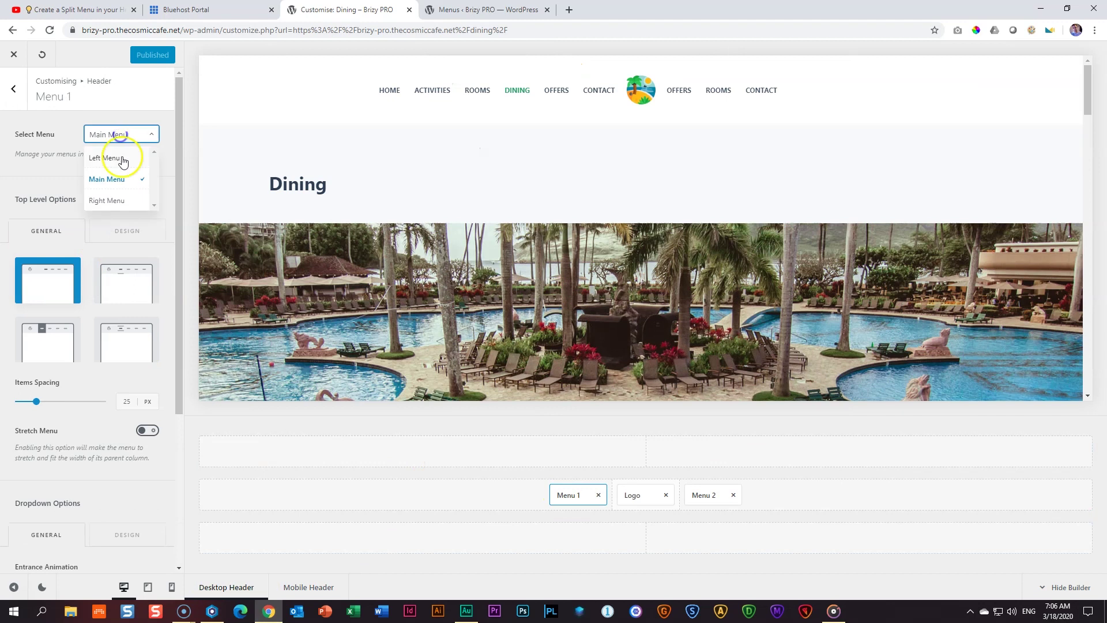
pyautogui.click(122, 154)
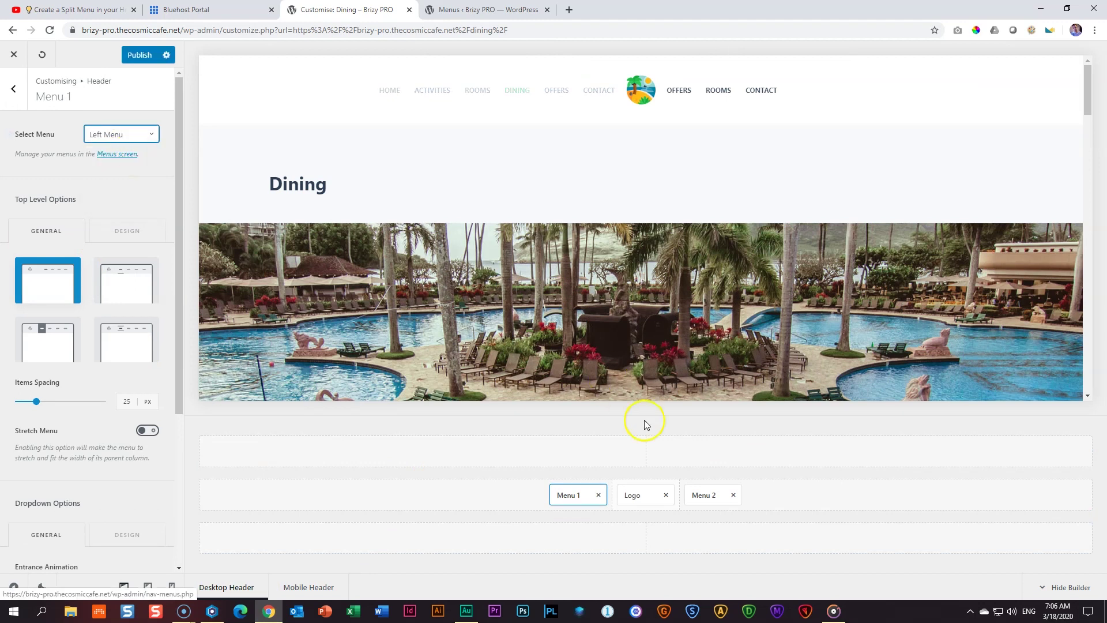
# Check Menu 2, publish, and confirm the Mobile Menu still uses Main Menu.
pyautogui.click(704, 495)
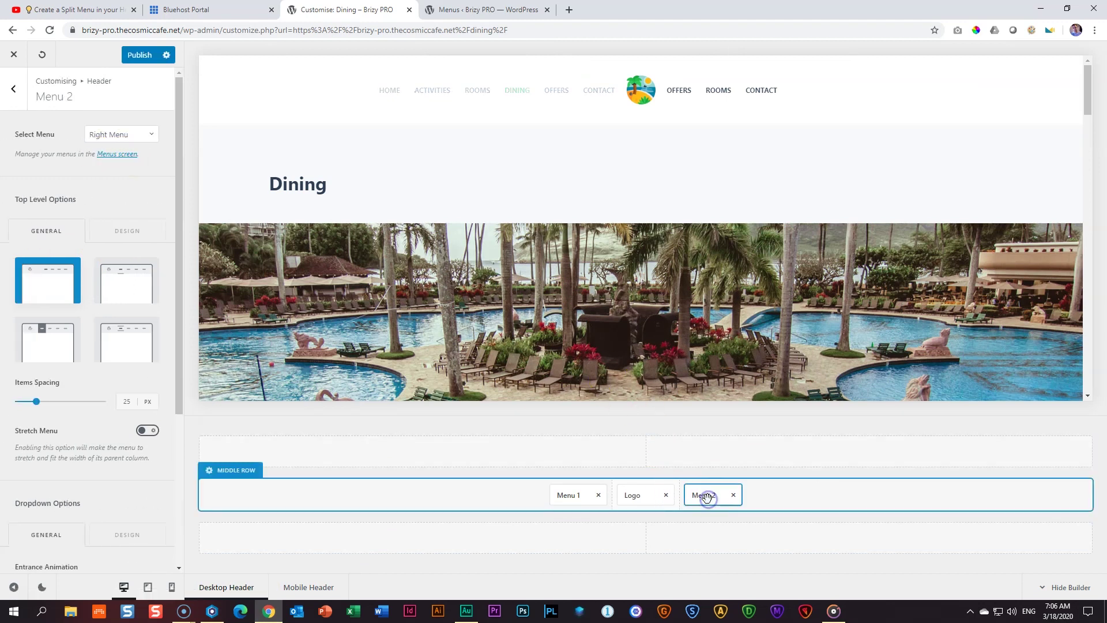
pyautogui.click(575, 494)
pyautogui.click(142, 56)
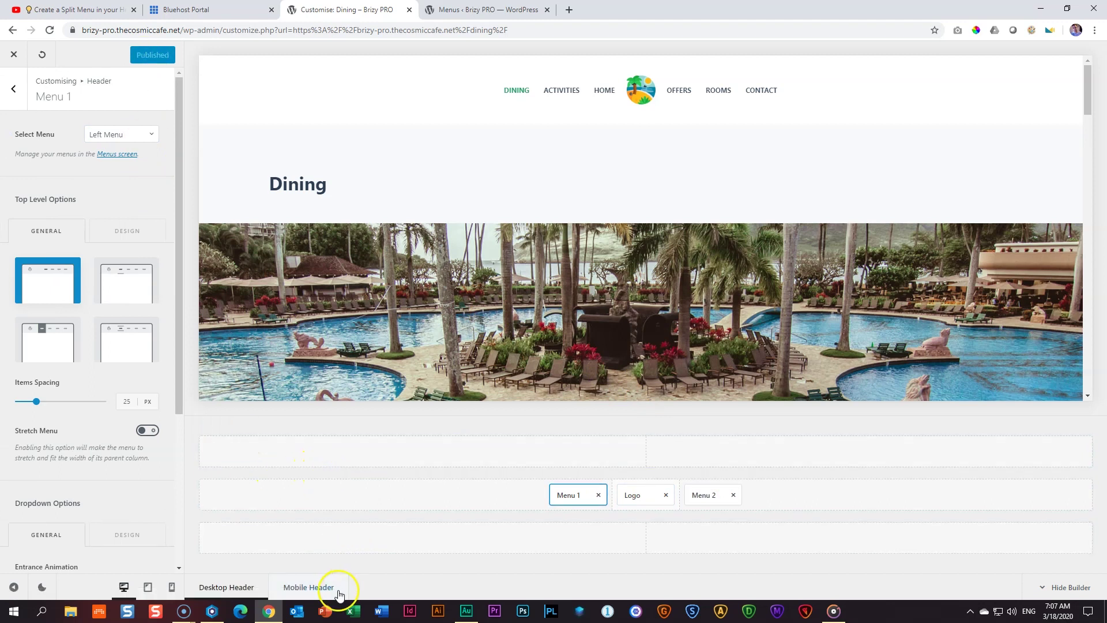
pyautogui.click(310, 587)
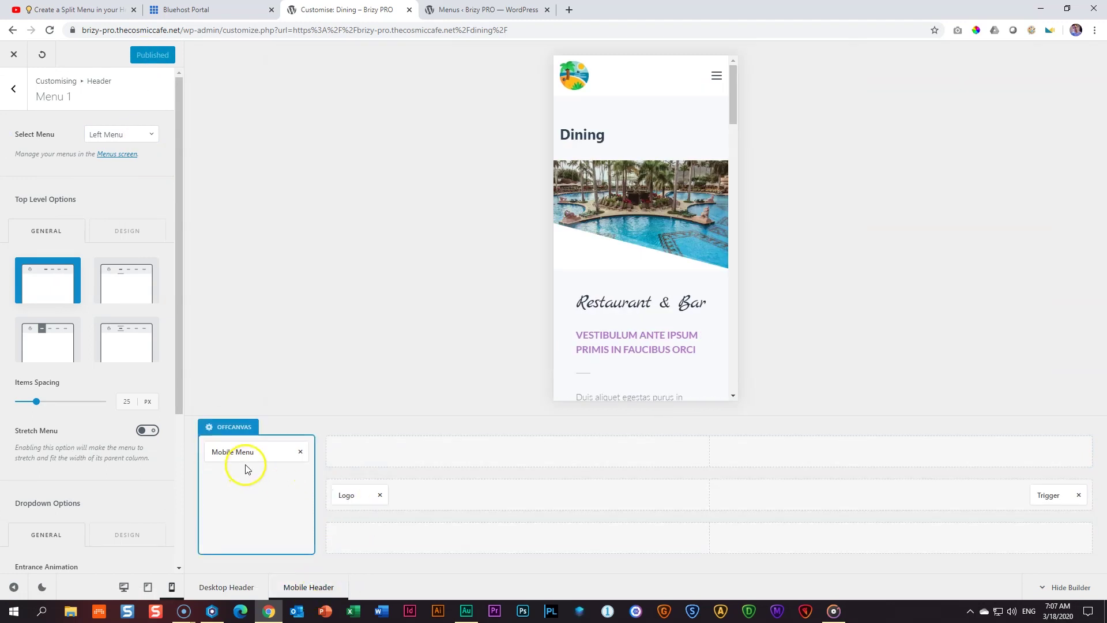
pyautogui.click(245, 452)
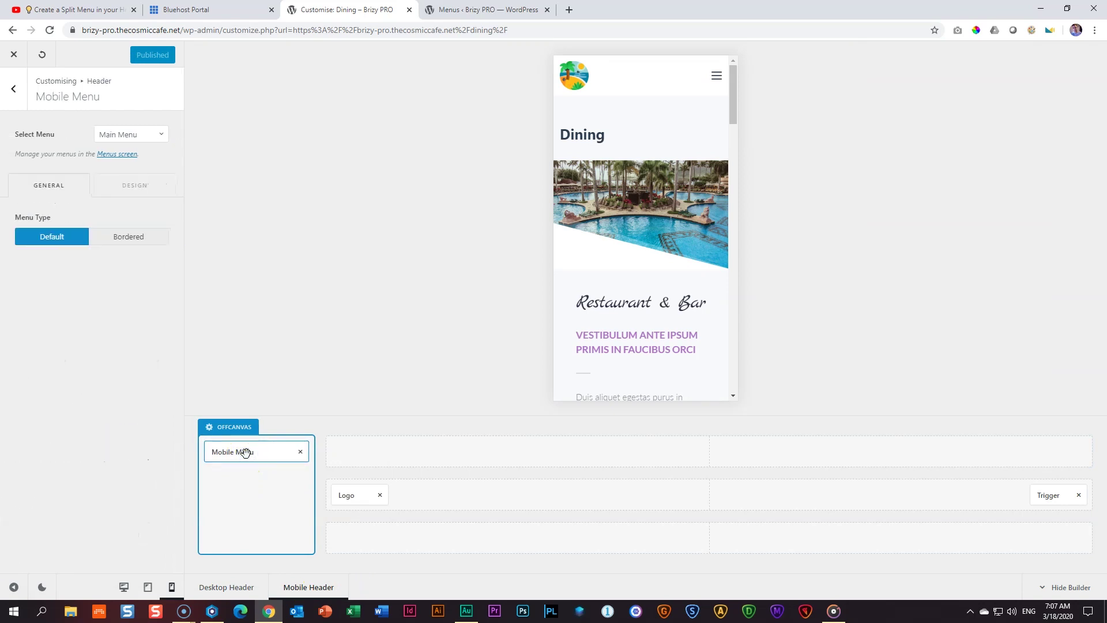
# Reload Dining in Blisk, then open and close the phone drawer to verify both menus.
pyautogui.click(212, 613)
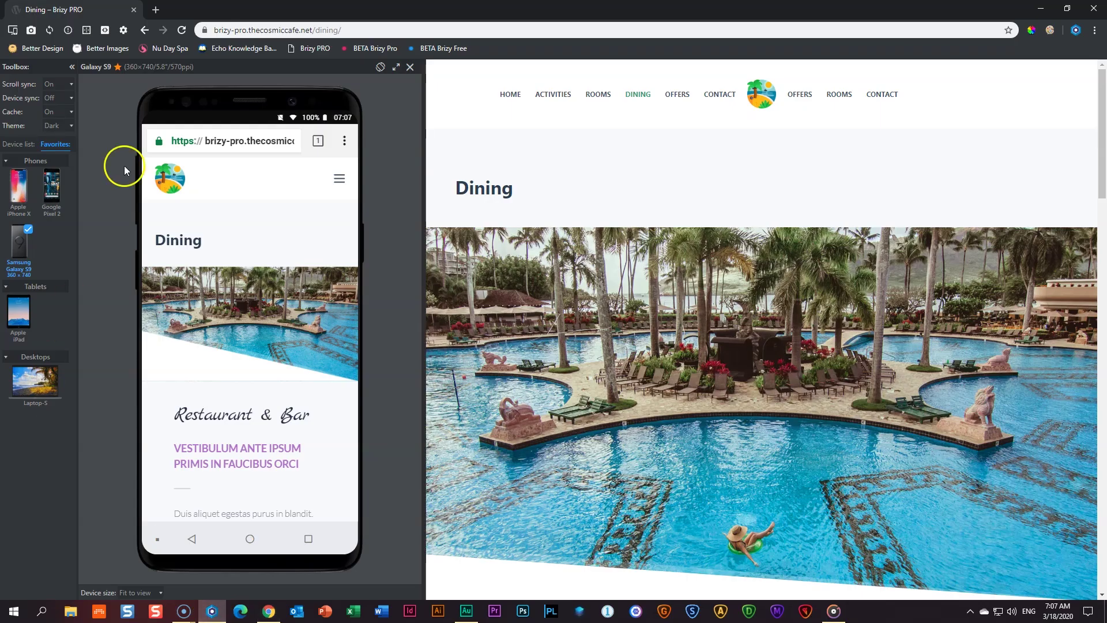
pyautogui.click(181, 31)
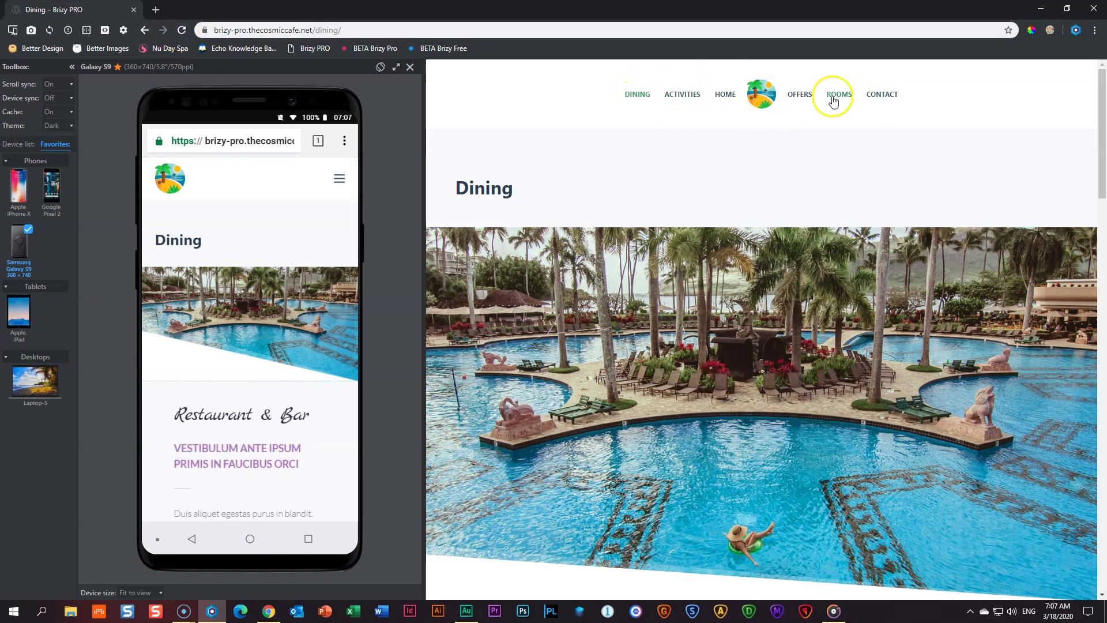
pyautogui.click(339, 178)
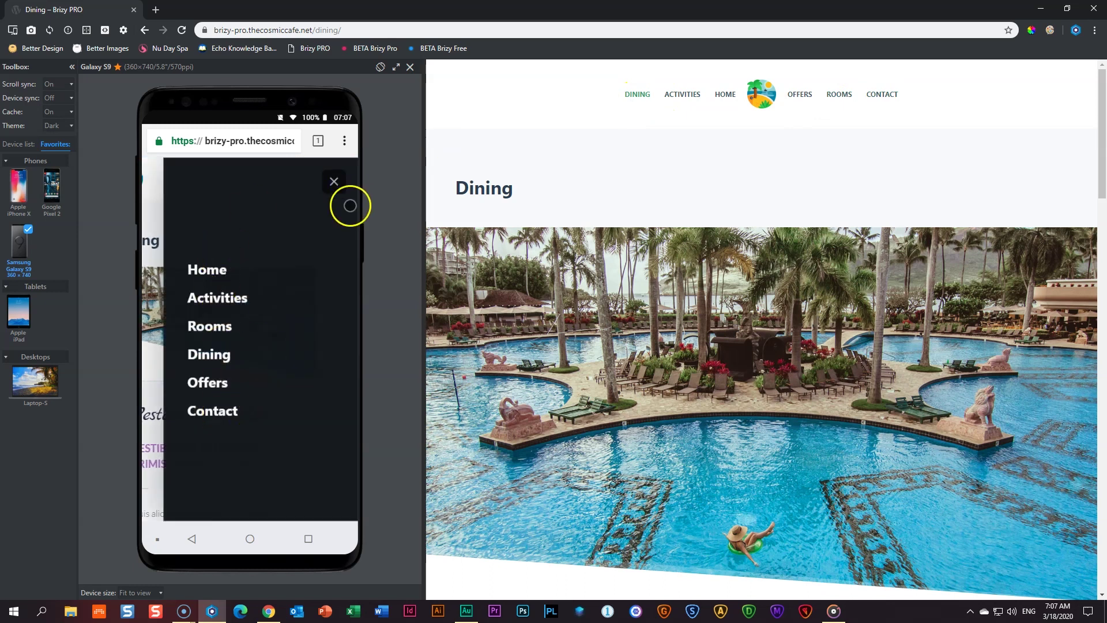
pyautogui.click(339, 182)
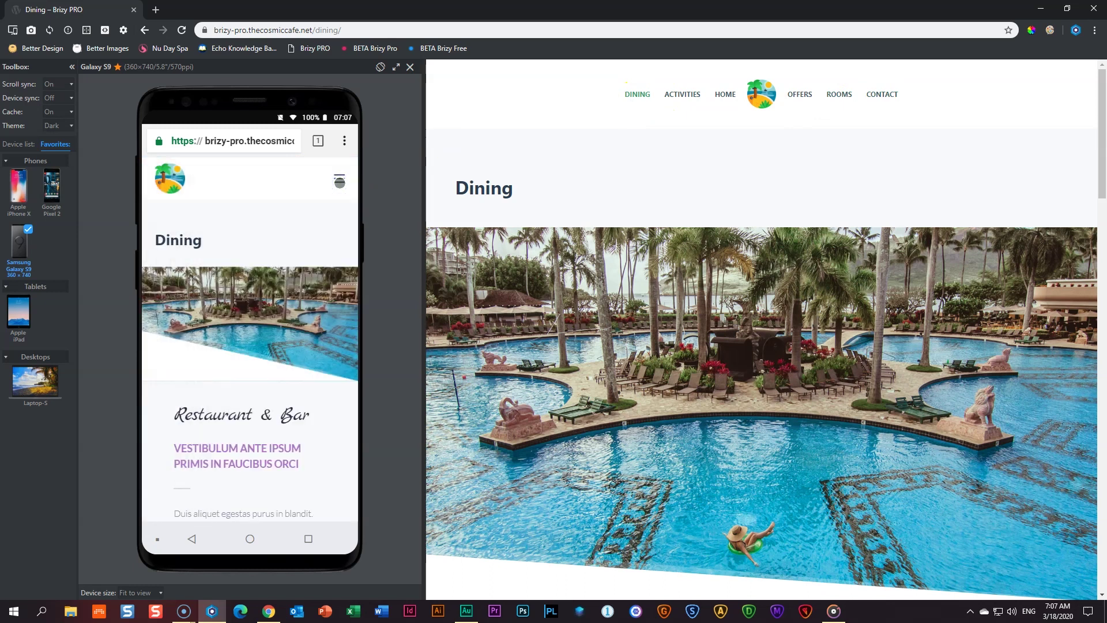